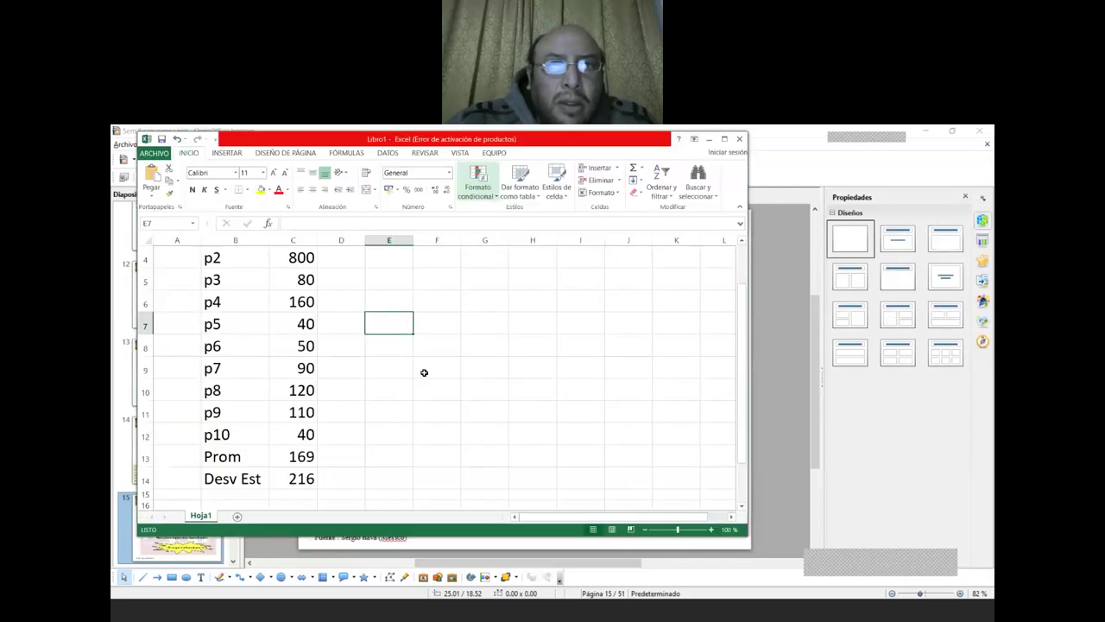
left_click(424, 372)
left_click(336, 286)
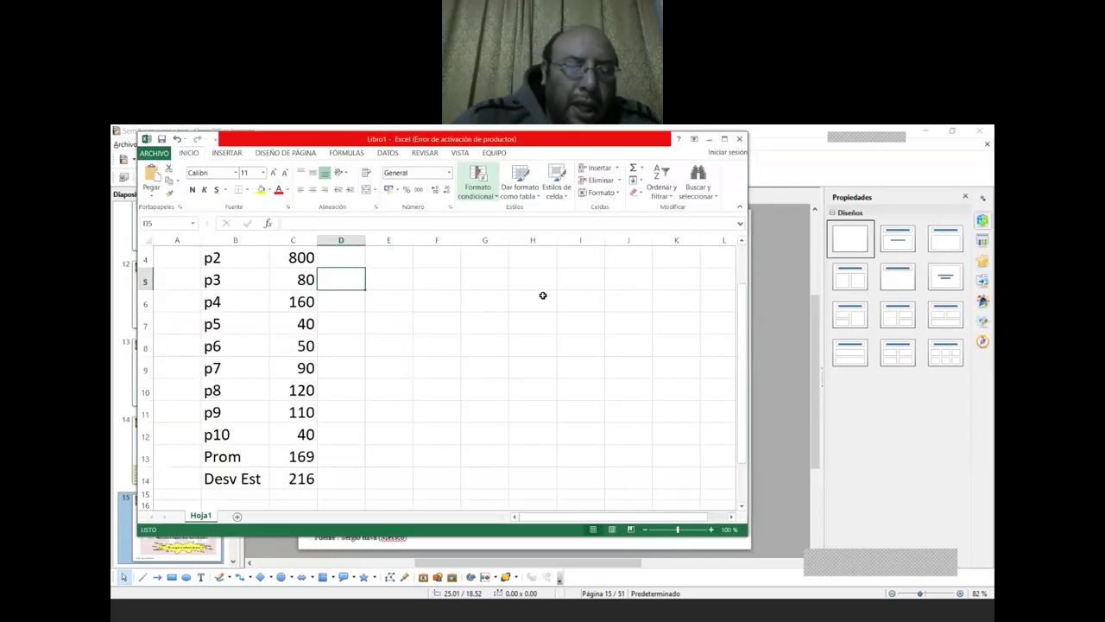
key("Up")
key("Up")
key("Left")
key("Left")
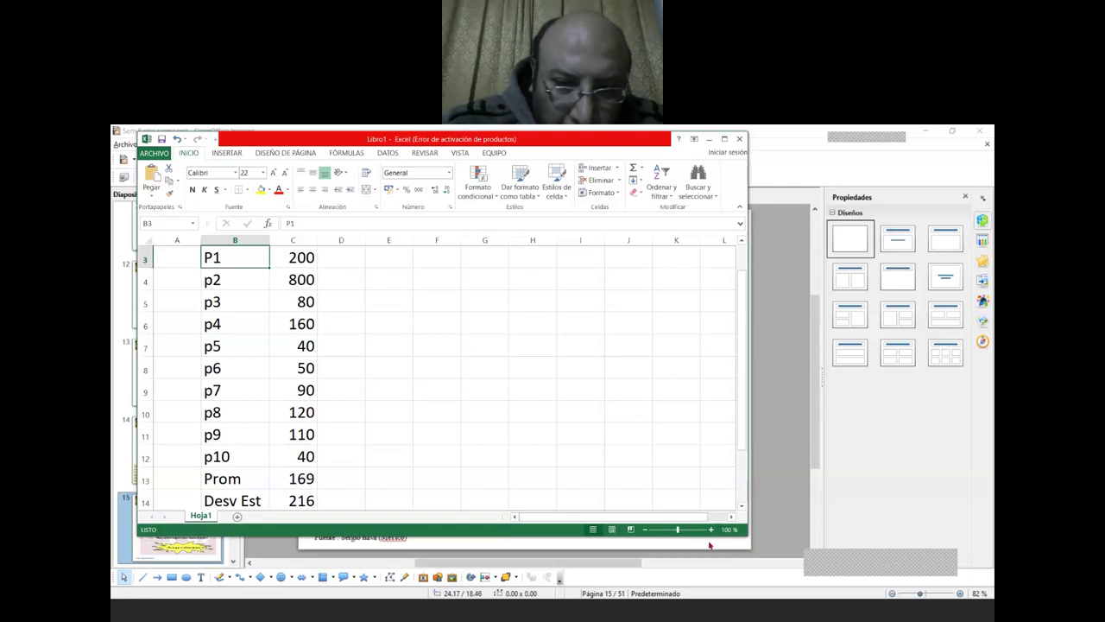
left_click(710, 545)
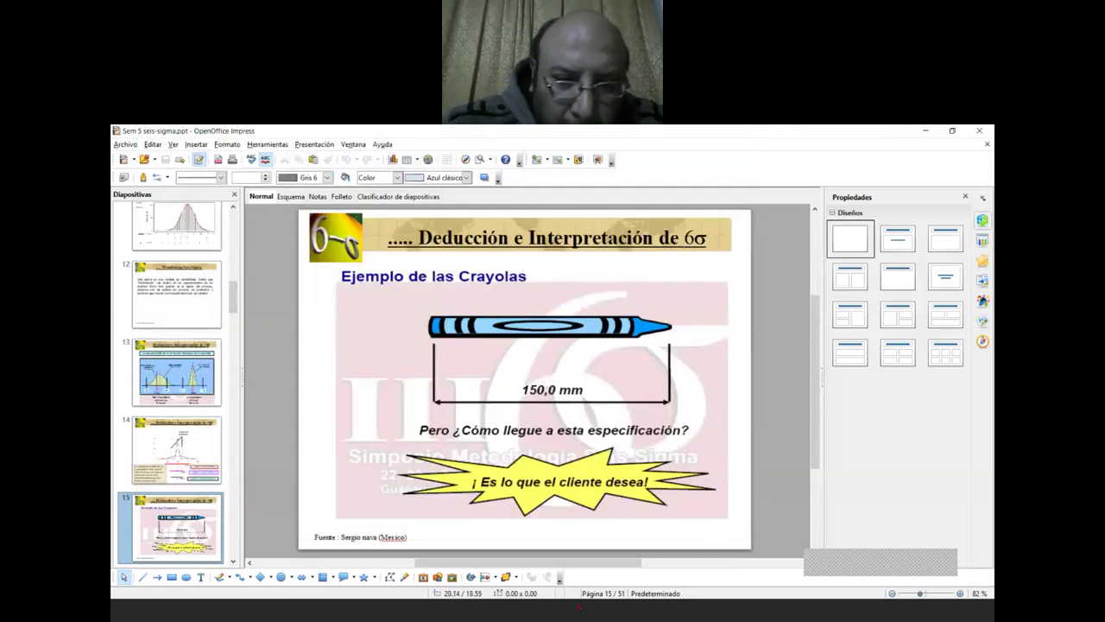
left_click(578, 607)
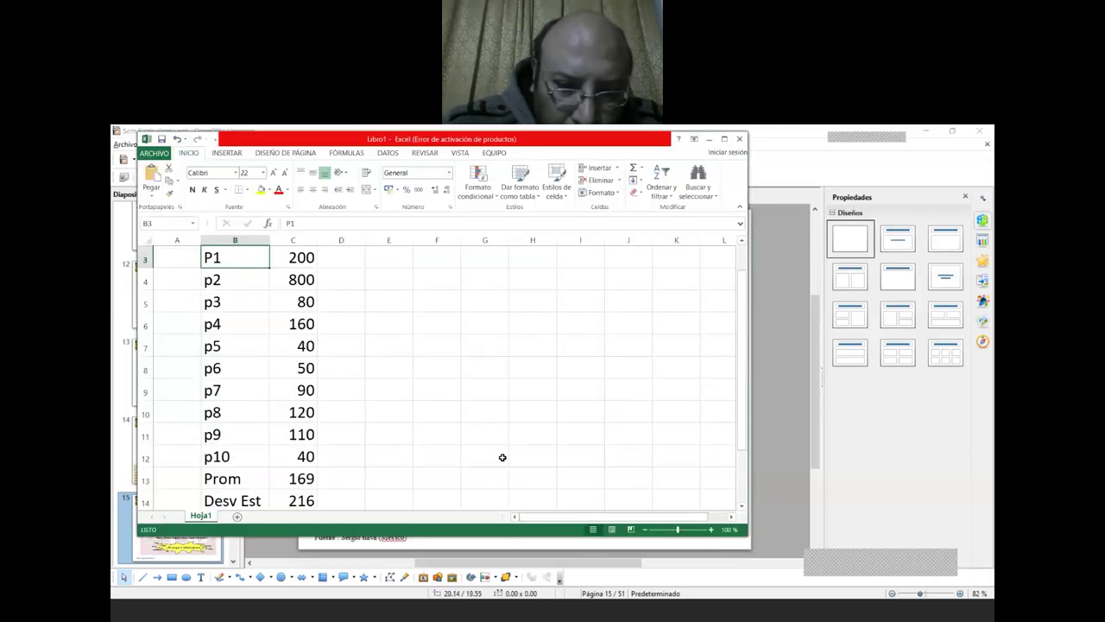
Enter the unit label "mins" in D3 beside P1's value and enlarge its font.
key("Right")
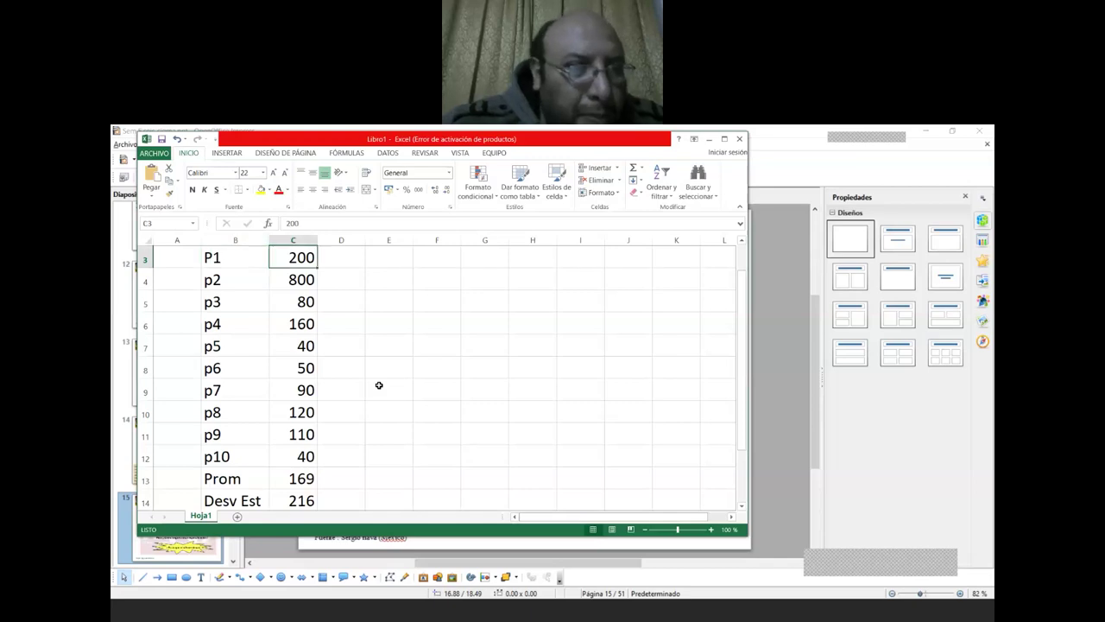
key("Left")
key("Right")
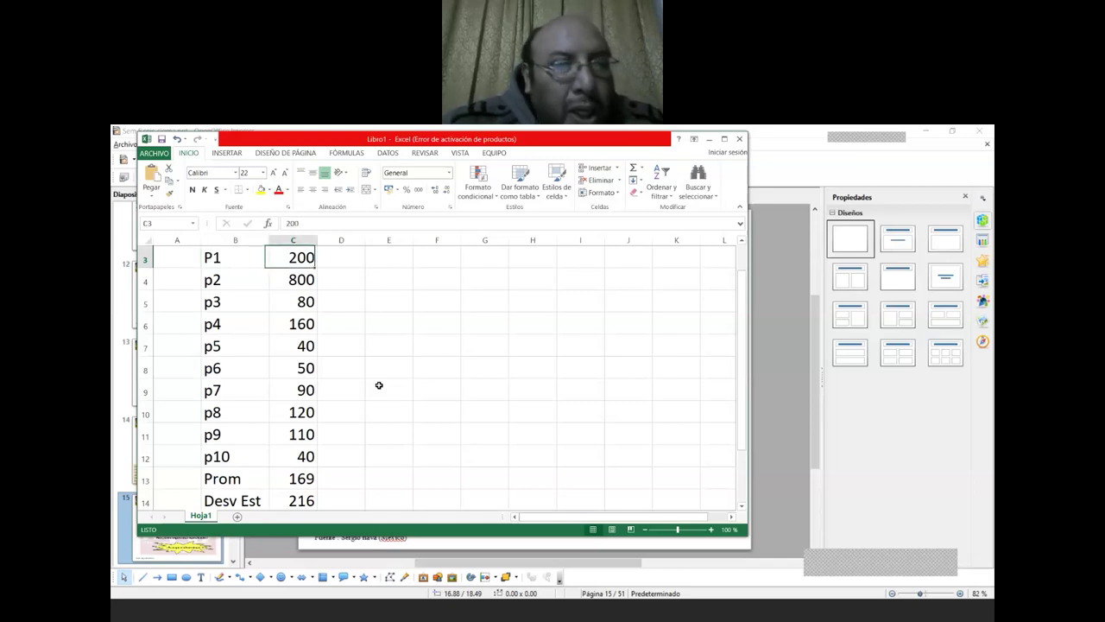
key("Left")
key("Right")
key("Right")
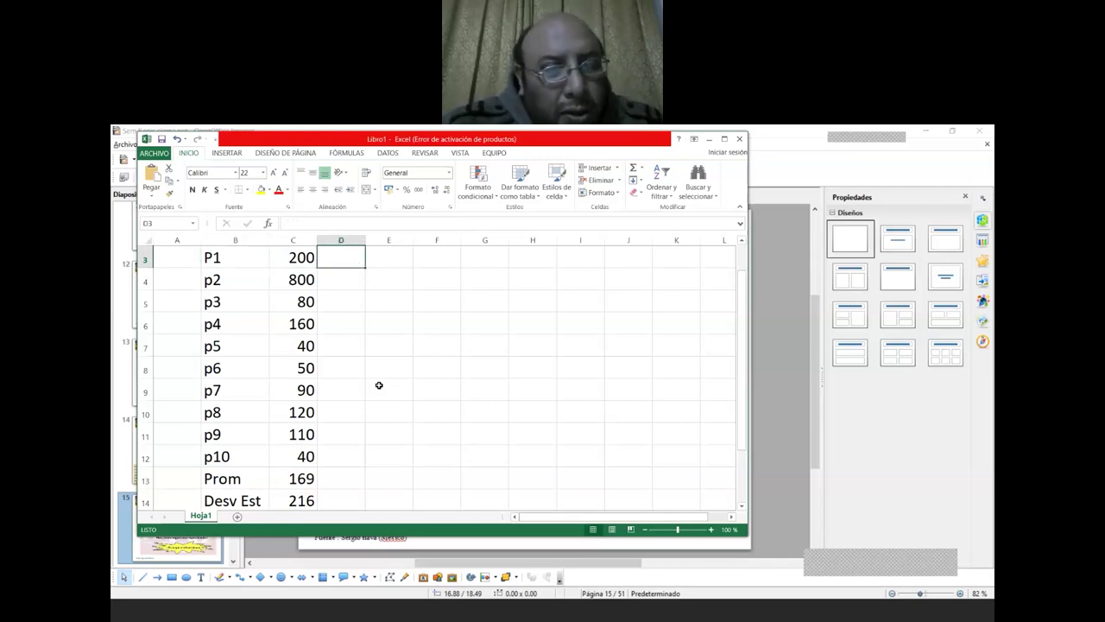
type("mins")
key("Return")
key("Up")
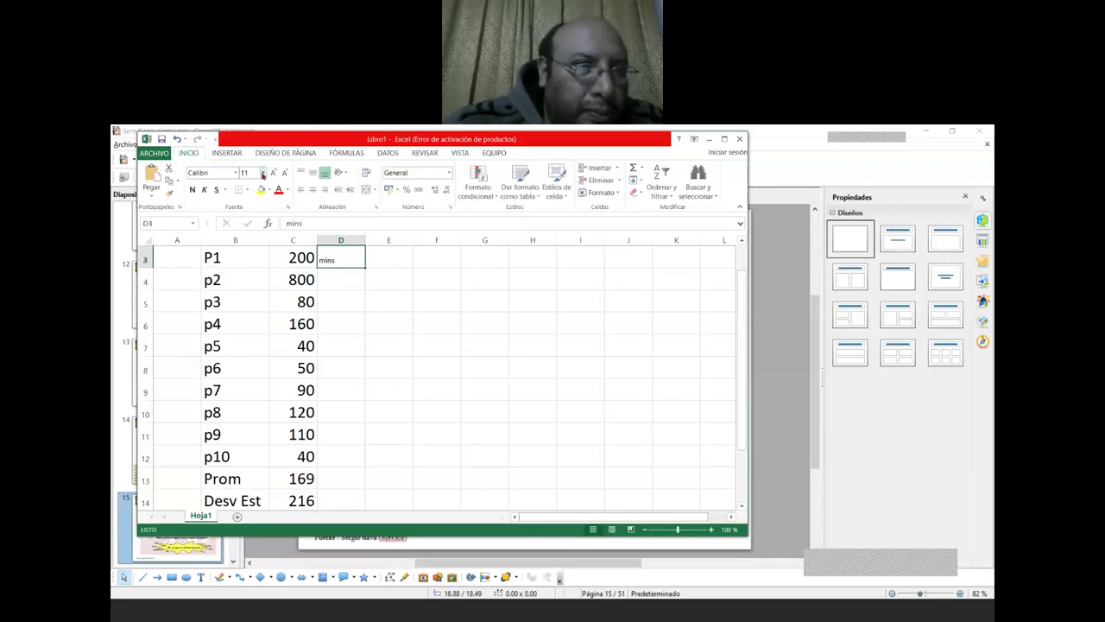
left_click(263, 174)
left_click(249, 256)
key("Return")
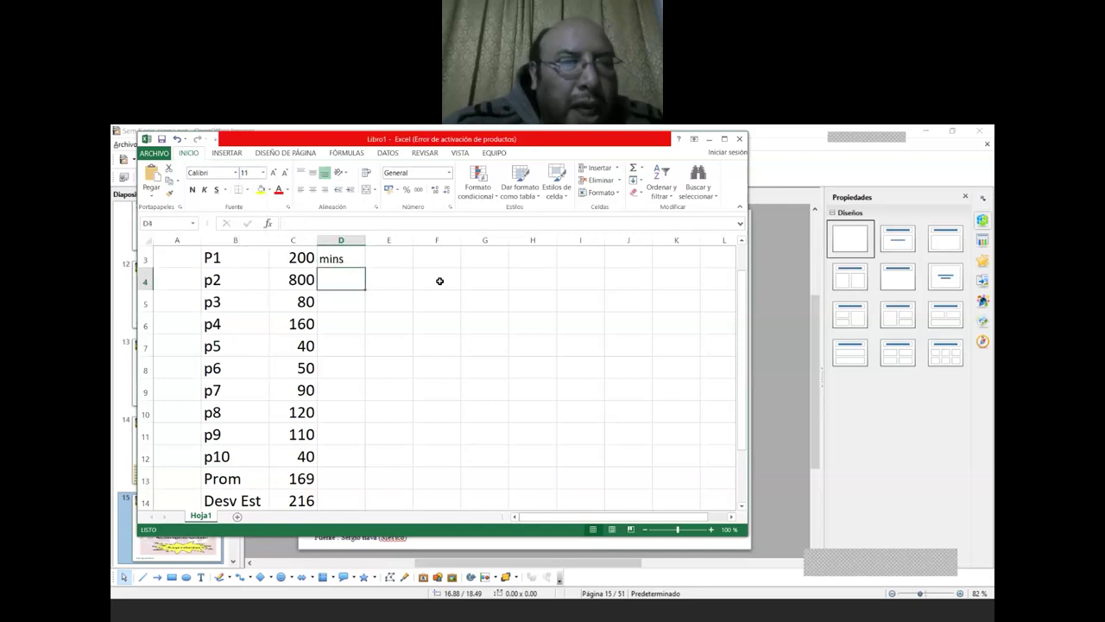
Review the P1 to p10 times in C3:C12 and how the Prom cell in C13 averages them.
key("Left")
key("Down")
key("Down")
key("Up")
key("Down")
key("Down")
key("Down")
key("Down")
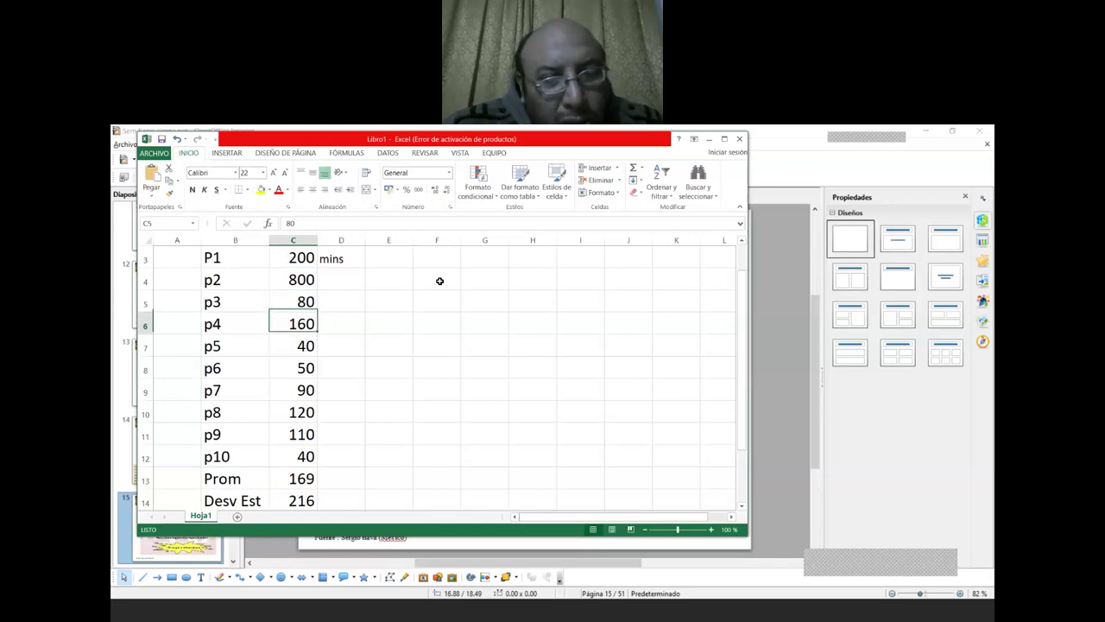
key("Down")
key("Down")
key("Down")
key("Down")
key("Up")
key("Left")
key("Left")
key("Right")
key("Right")
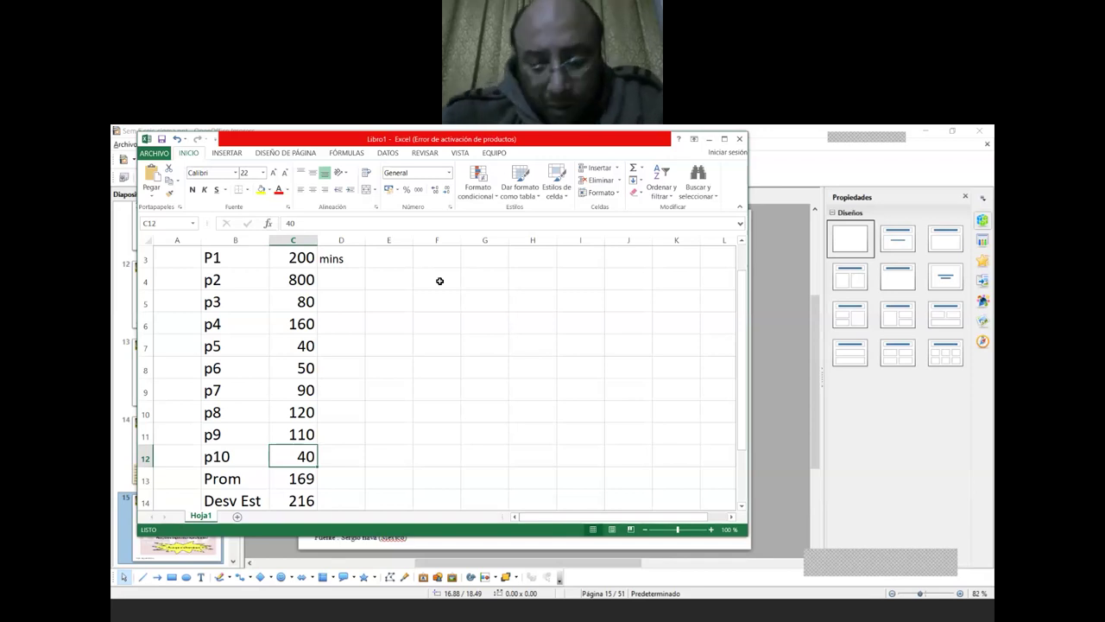
key("Down")
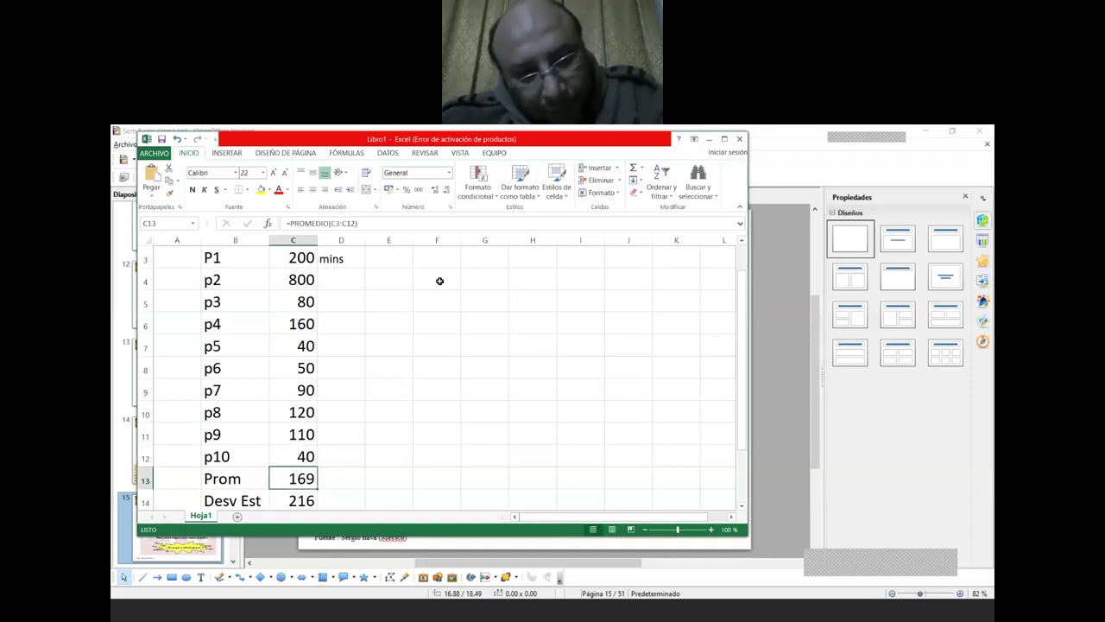
key("Up")
key("Up")
key("Up")
key("Up")
key("Up")
key("Up")
key("Up")
key("Up")
key("Up")
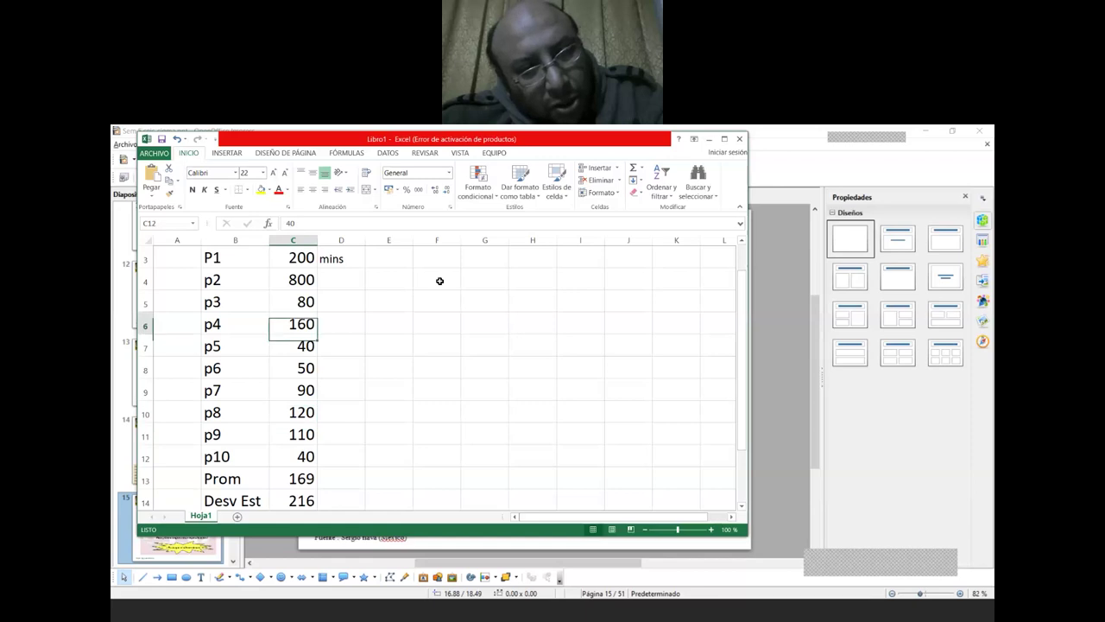
key("Down")
key("Down")
key("Down")
key("Down")
key("Down")
key("Down")
key("Down")
key("Down")
key("Down")
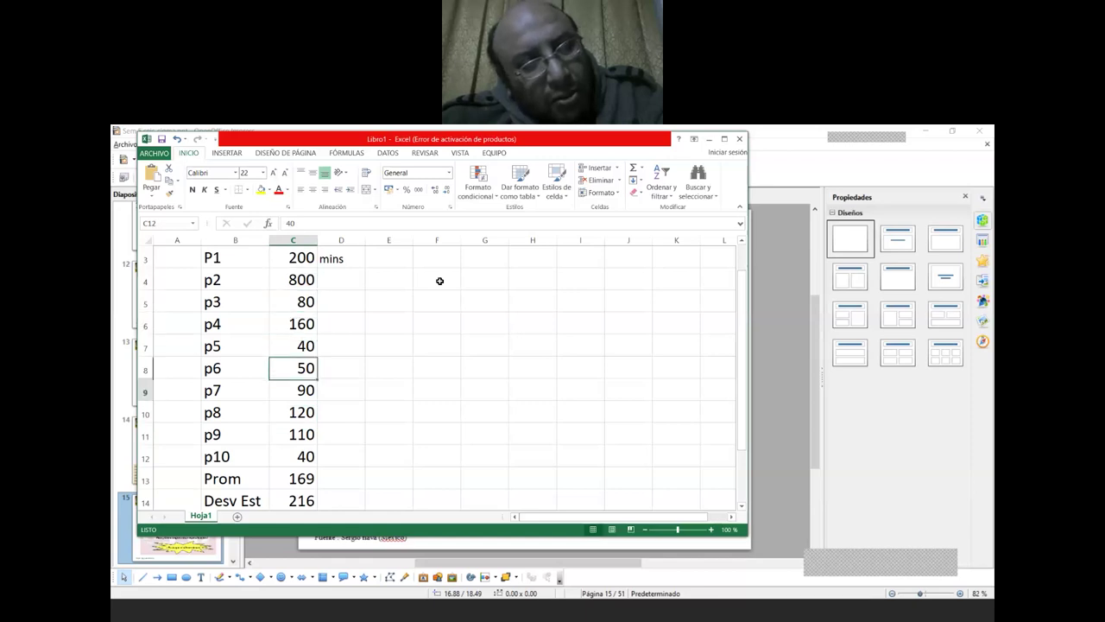
key("Up")
key("Up")
key("Up")
key("Up")
key("Up")
key("Up")
key("Up")
key("Up")
key("Up")
key("Up")
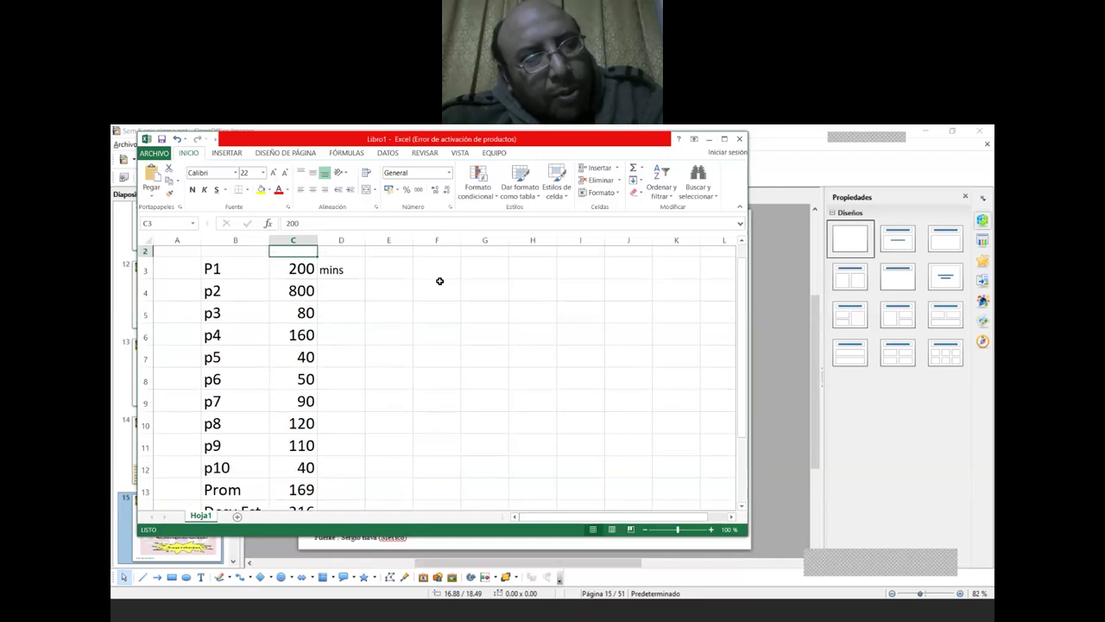
Examine the average formula in C13 and the standard deviation formula in C14.
key("Down")
key("Down")
key("Down")
key("Down")
key("Down")
key("Down")
key("Down")
key("Down")
key("Down")
key("Down")
key("Down")
key("Up")
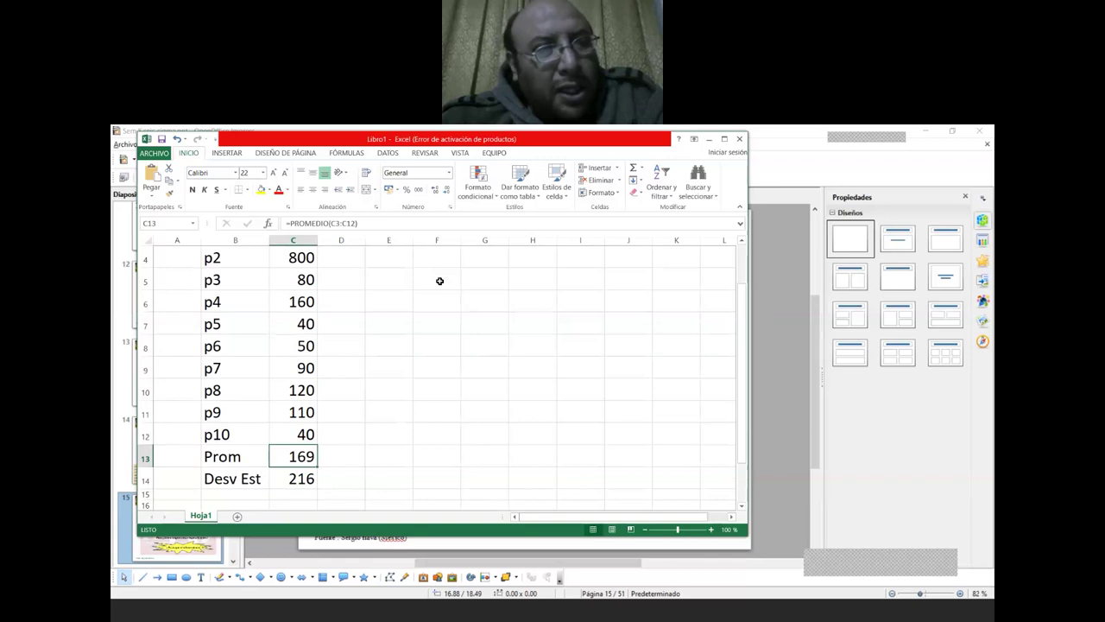
key("Down")
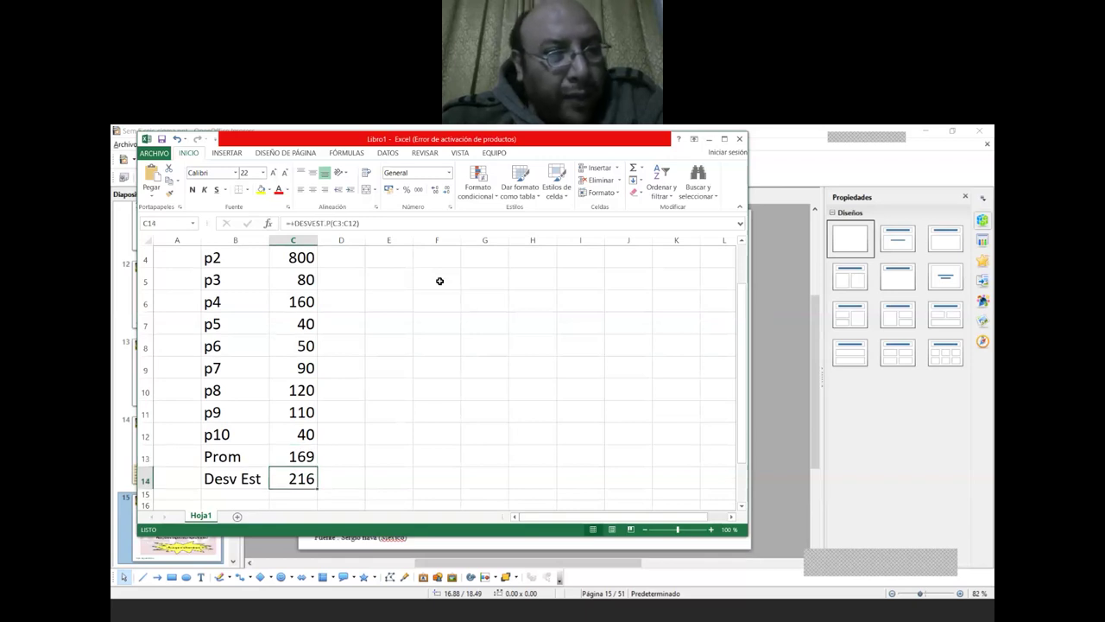
Set P1's time in C3 to 50 and p2's time in C4 to 40.
key("Up")
key("Up")
key("Up")
key("Up")
key("Up")
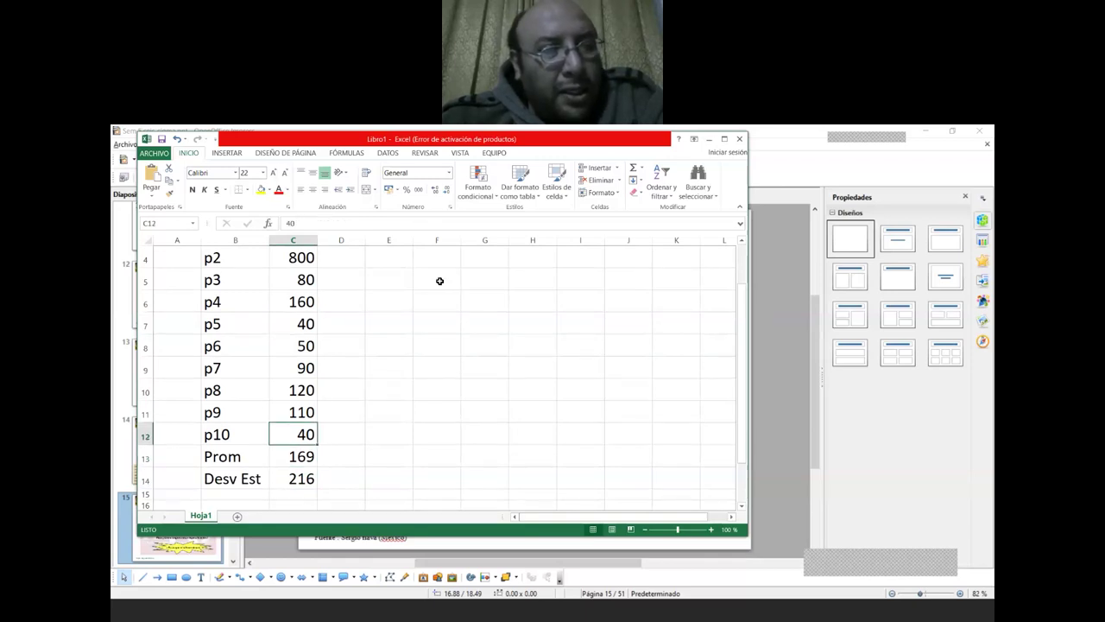
key("Up")
key("Up")
key("Up")
key("Up")
key("Up")
key("Up")
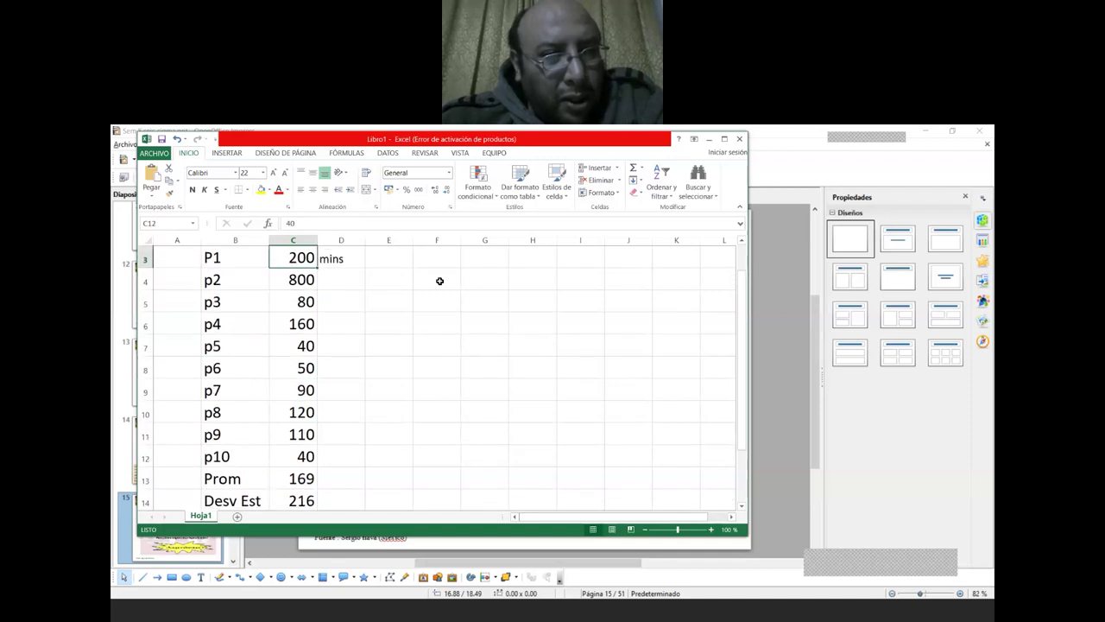
type("50")
key("Return")
type("40")
key("Return")
Set p4's time in C6 to 110 and p8's time in C10 to 100.
key("Return")
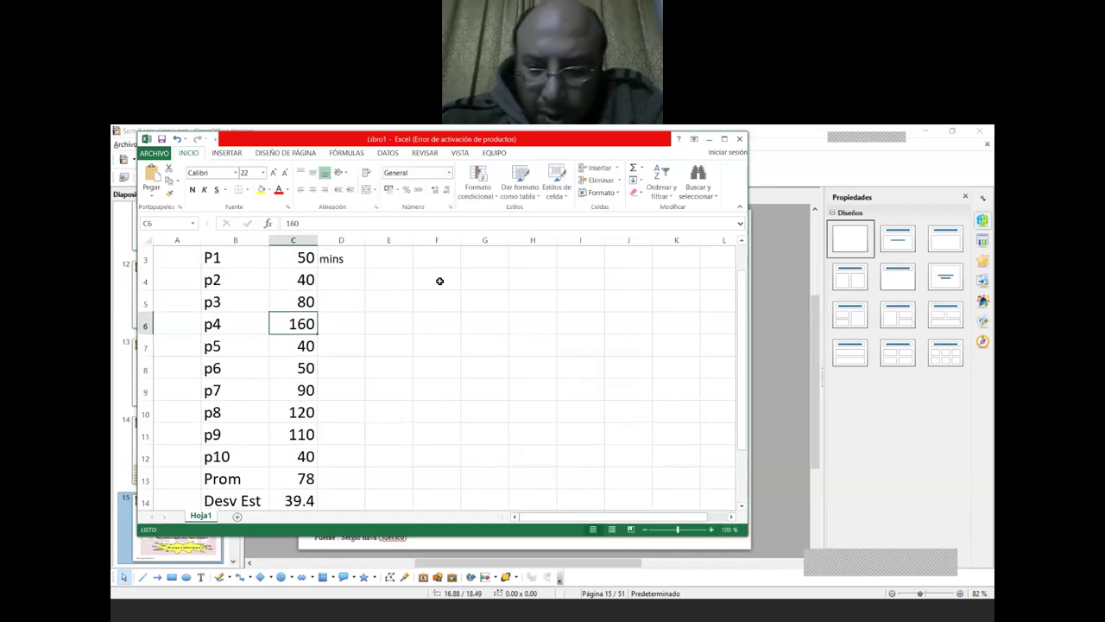
type("110")
key("Return")
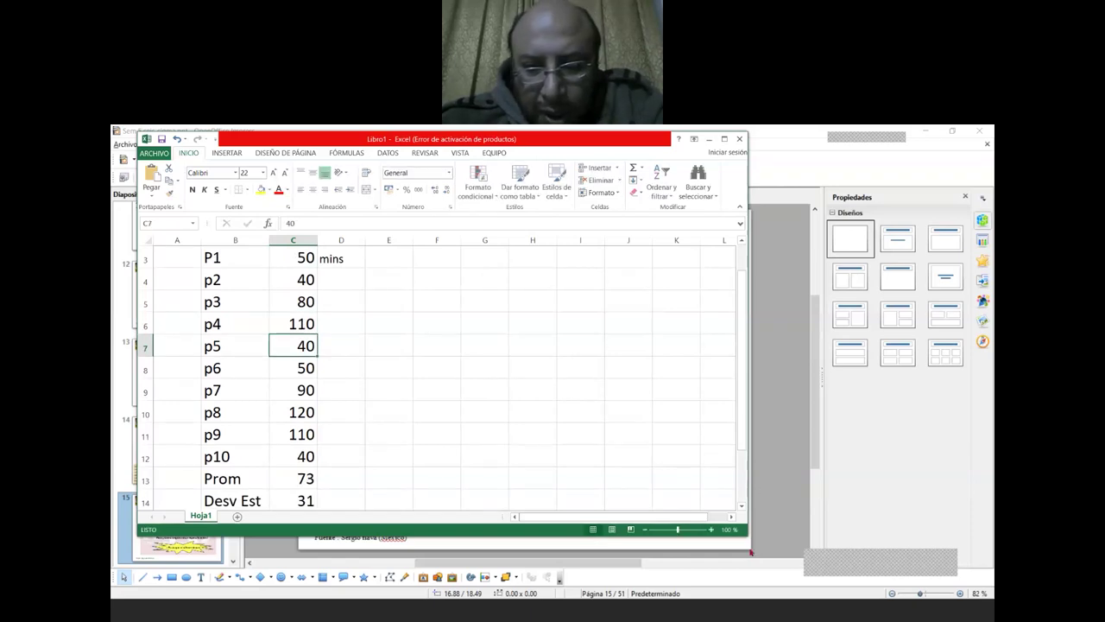
key("Return")
key("Return")
key("Return")
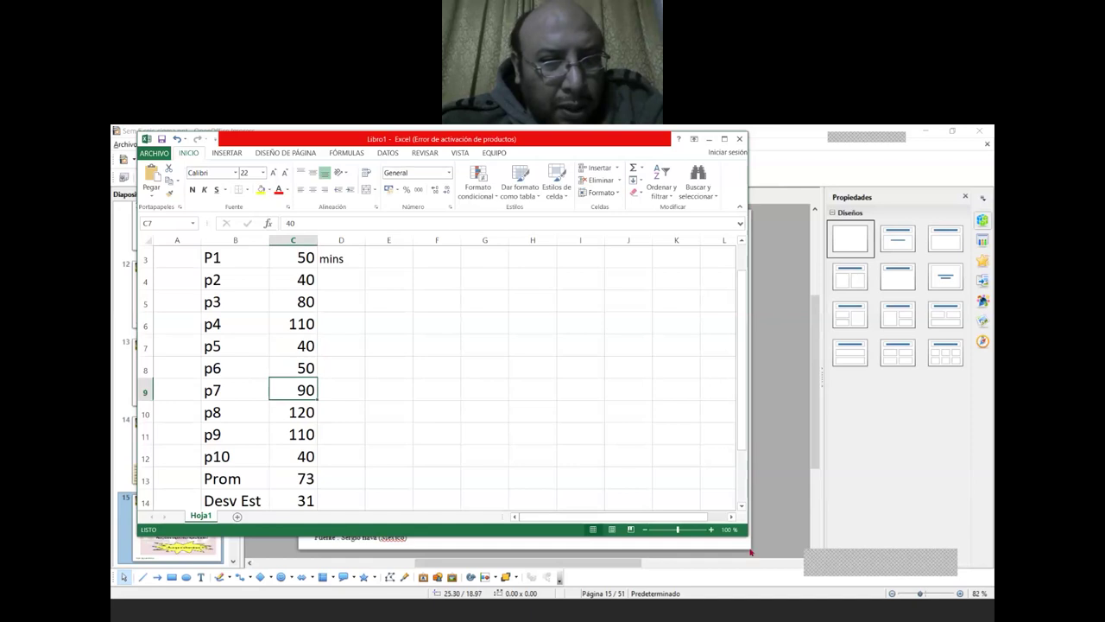
type("100")
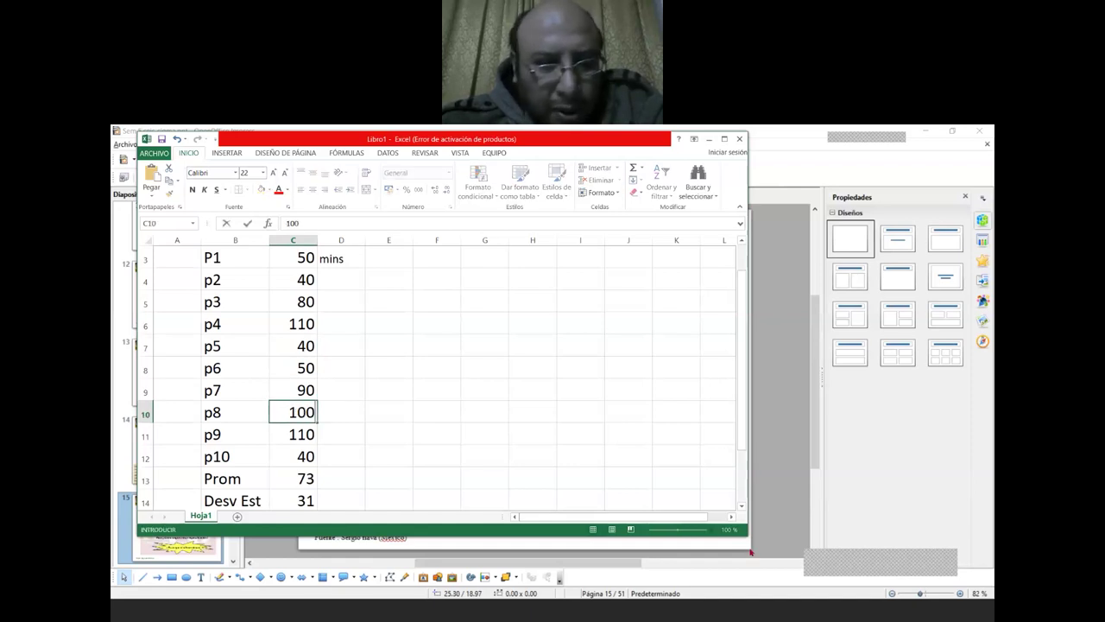
key("Return")
key("Return")
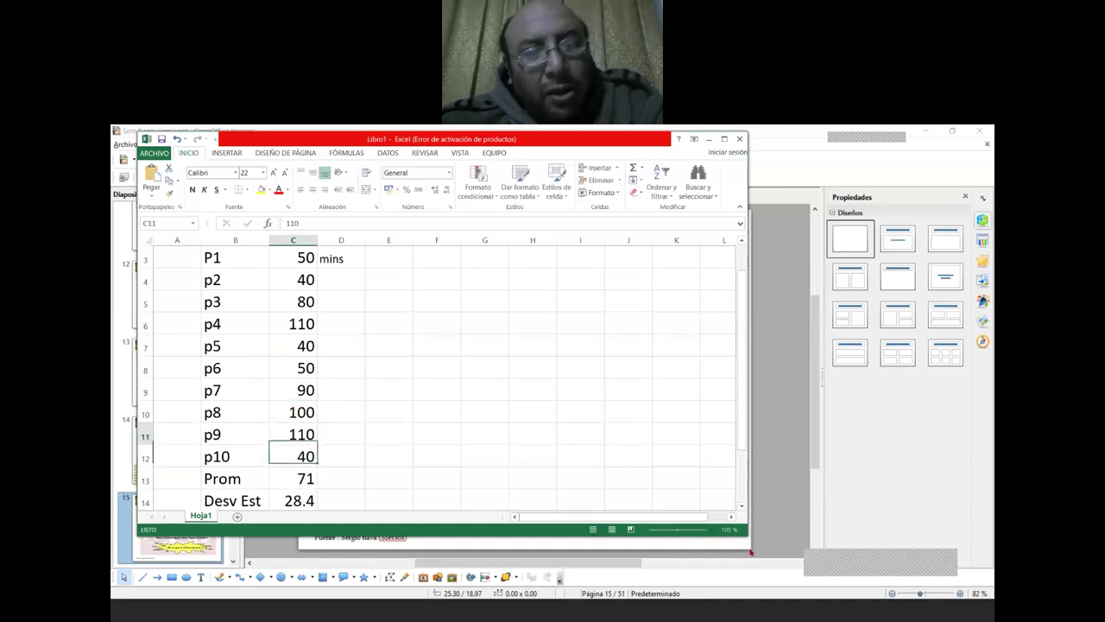
Set p10's time in C12 to 80.
left_click(292, 434)
key("Up")
key("Down")
key("Down")
type("80")
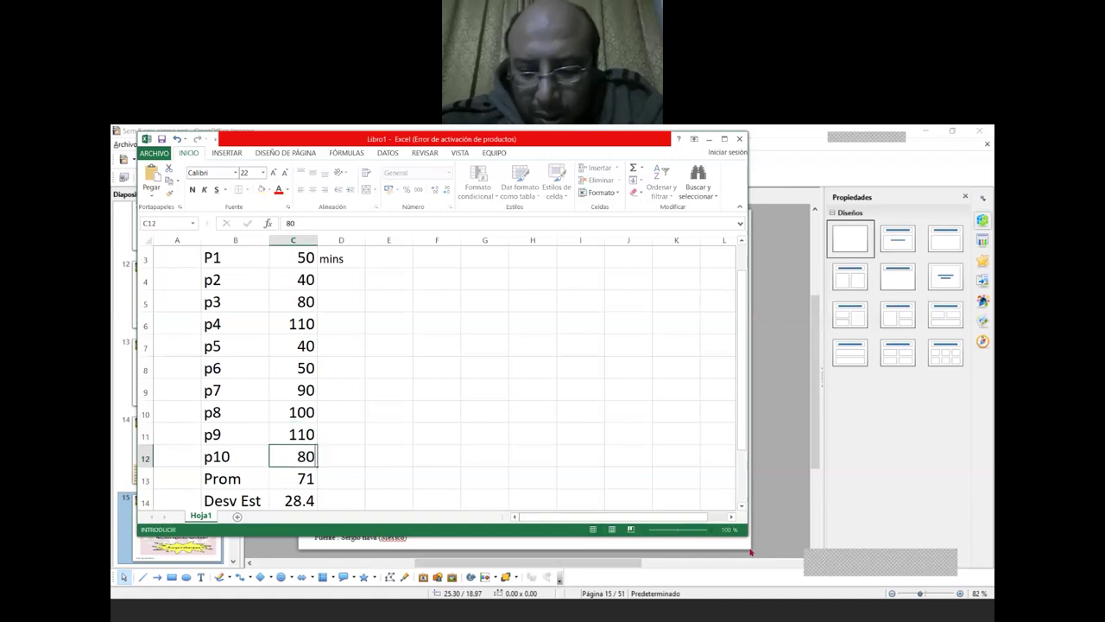
key("Return")
scroll(441, 380, "down", 1)
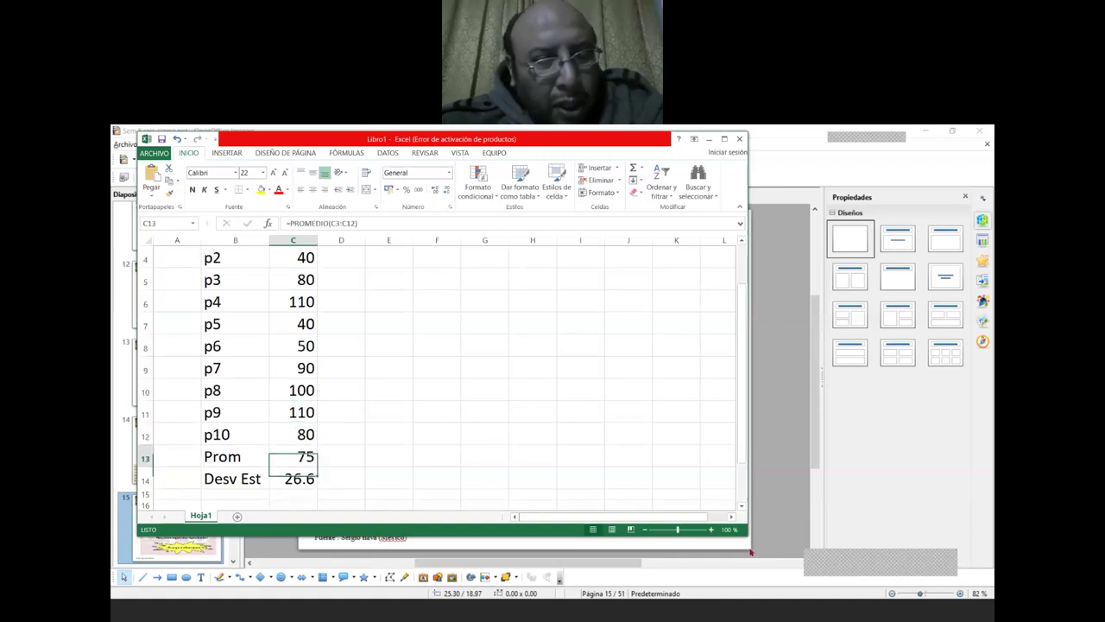
Review the revised times in column C from P1 to p10 for values that still vary widely.
key("Up")
key("Up")
key("Up")
key("Up")
key("Up")
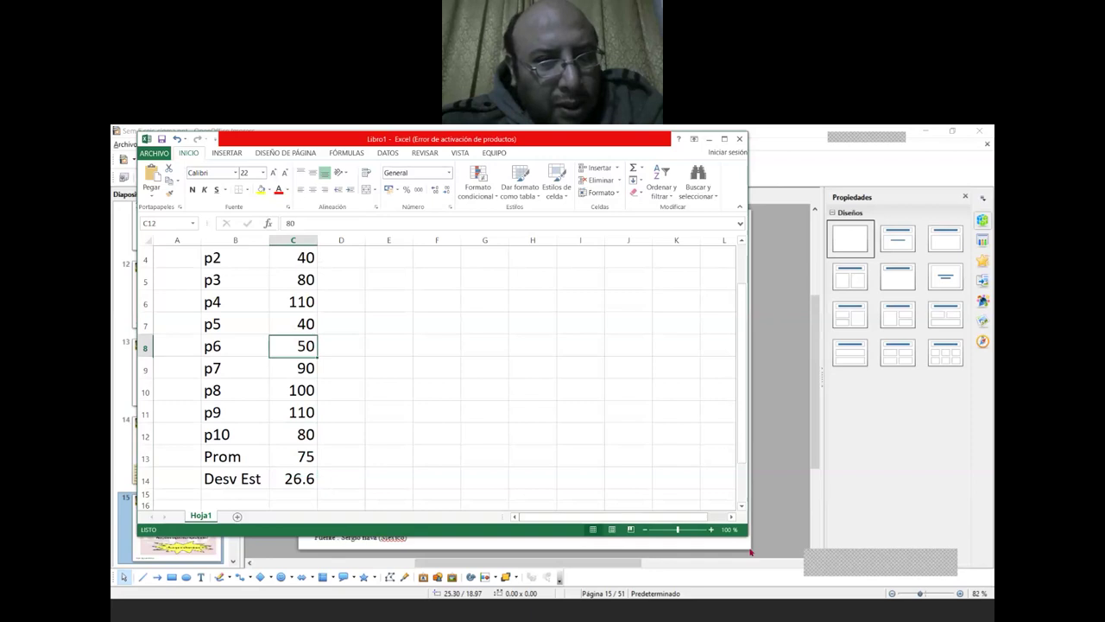
key("Up")
key("Up")
key("Up")
key("Up")
key("Up")
key("Up")
key("Down")
key("Down")
key("Down")
key("Down")
key("Down")
key("Down")
key("Down")
key("Down")
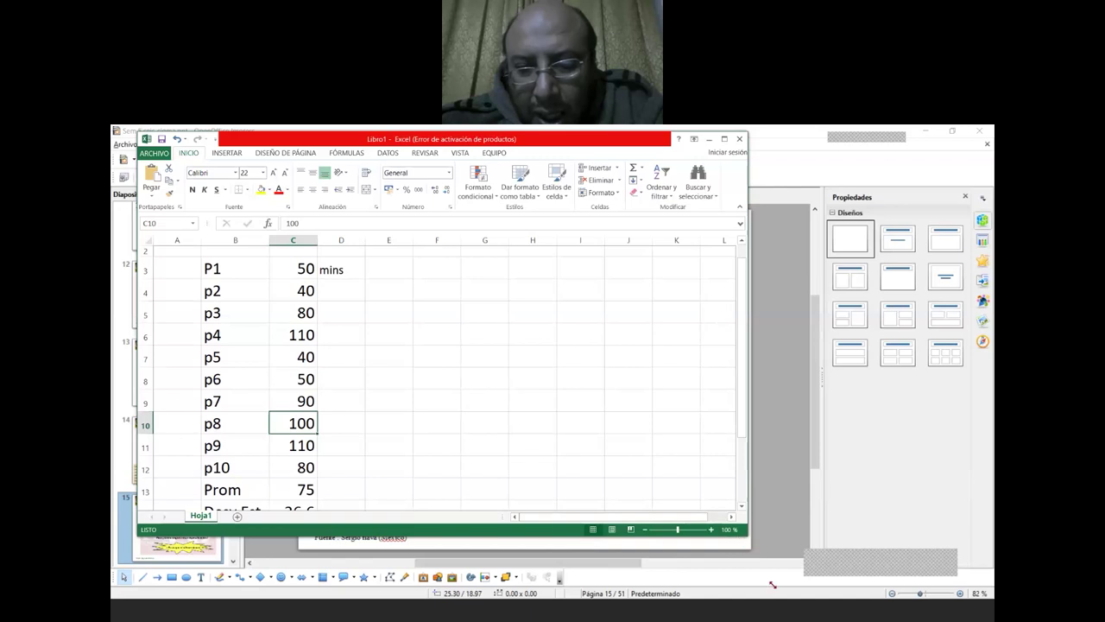
Enlarge the workbook window to fit all rows down to Desv Est, and select the average in C13.
left_click_drag(772, 585, 782, 584)
left_click(337, 519)
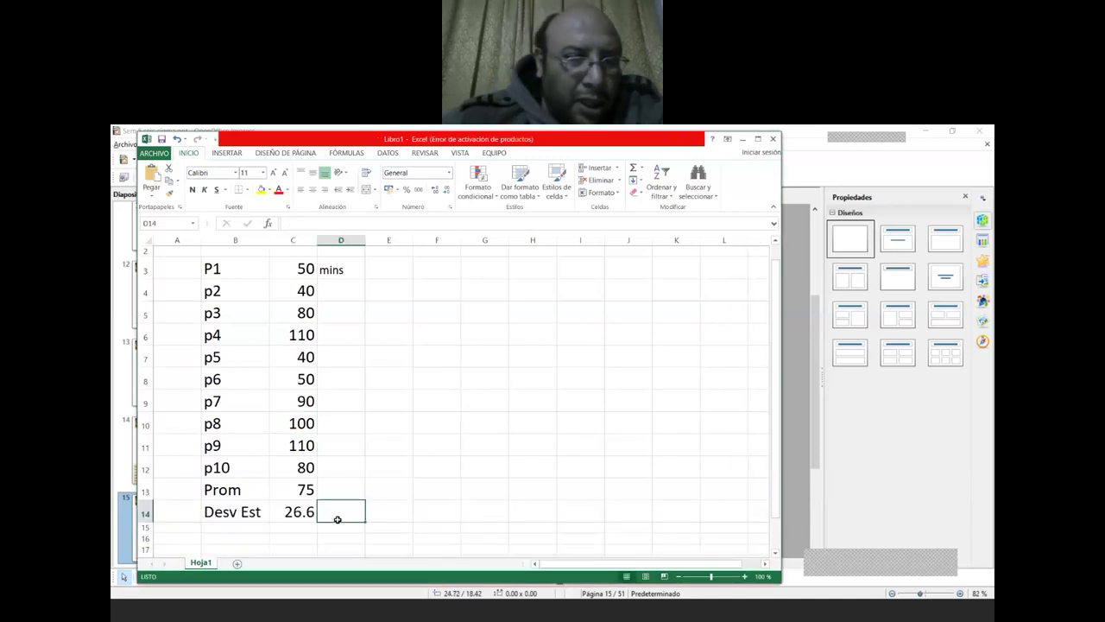
key("Left")
key("Up")
key("Up")
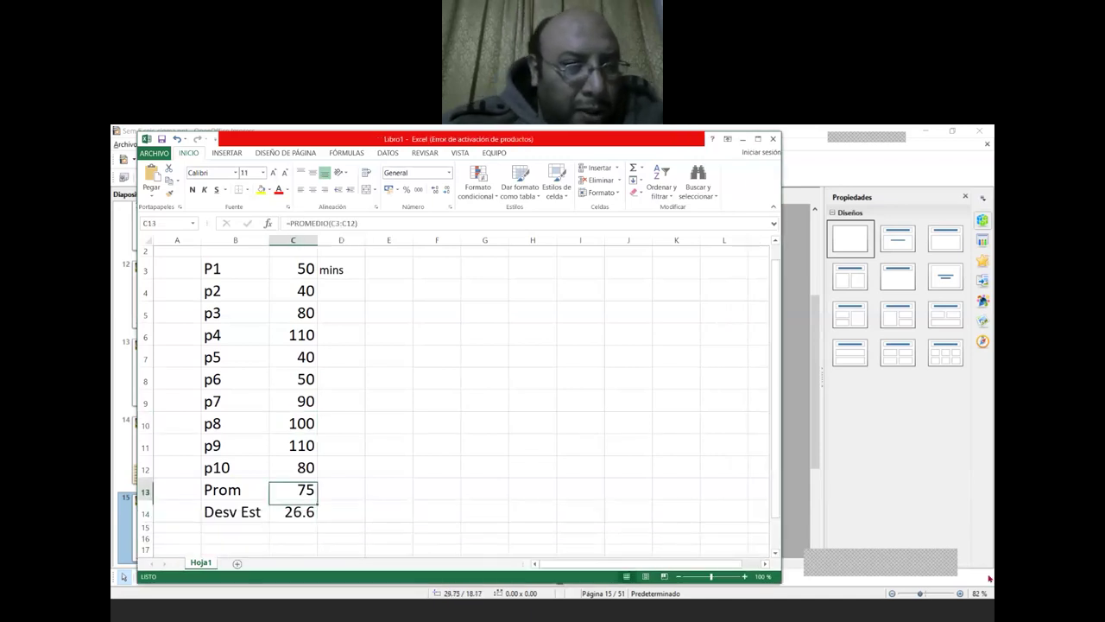
Set p4's time in C6 to 100.
key("Up")
key("Up")
key("Up")
key("Up")
key("Up")
key("Up")
key("Down")
key("Up")
type("100")
key("Return")
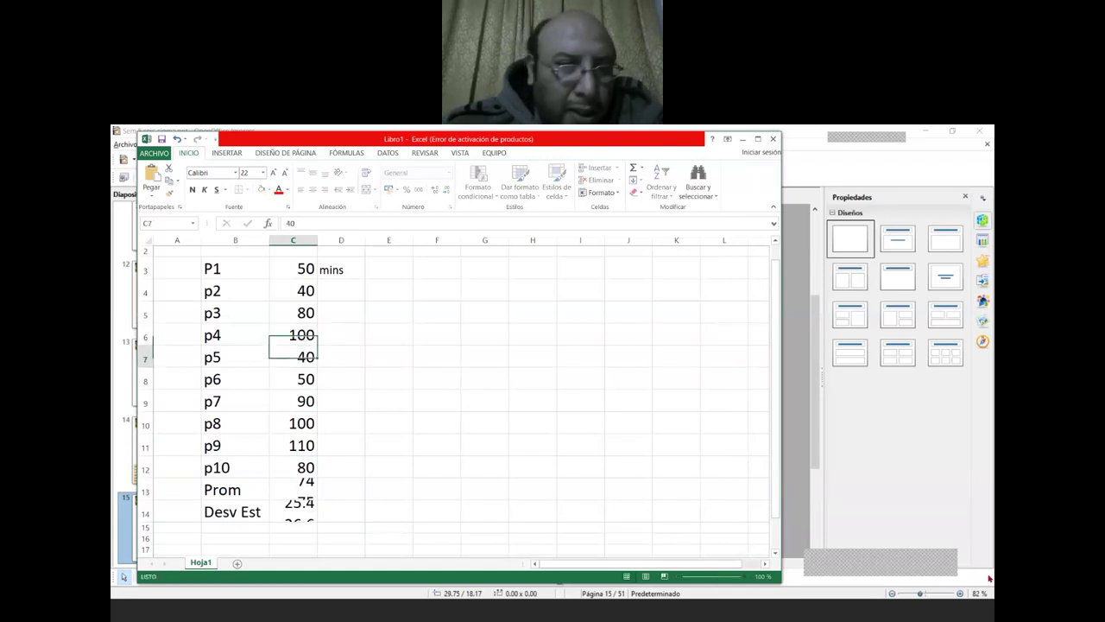
Set p9's time in C11 to 100.
key("Down")
key("Down")
key("Down")
key("Down")
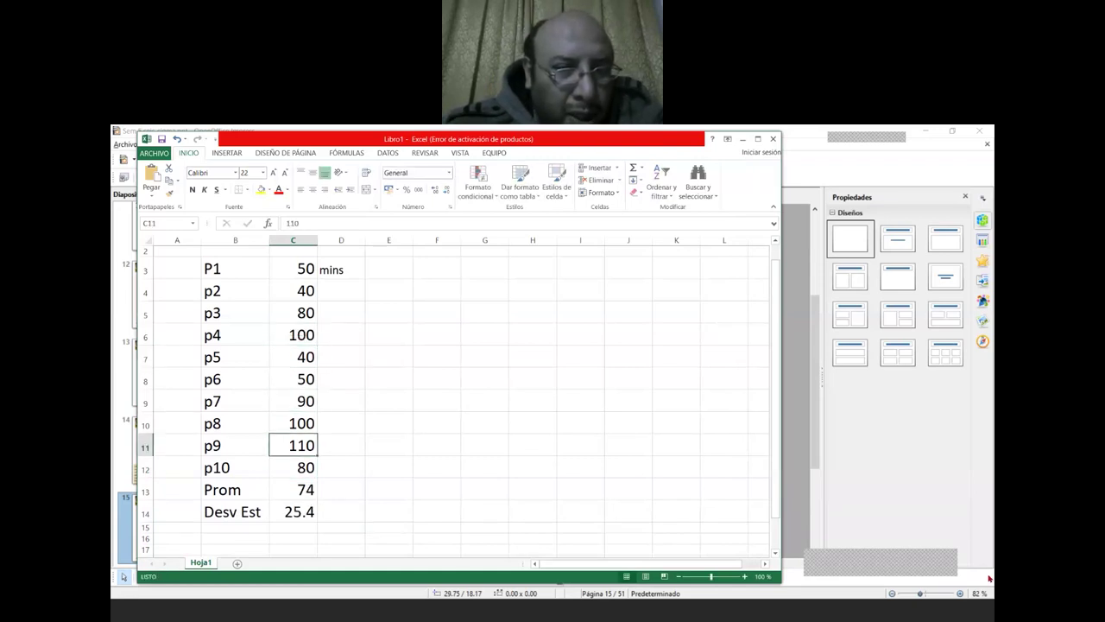
type("100")
key("Return")
Set the times of P1 in C3 and p2 in C4 to 95 each.
key("Up")
key("Up")
key("Up")
key("Up")
key("Up")
key("Up")
key("Up")
key("Up")
key("Up")
type("95")
key("Return")
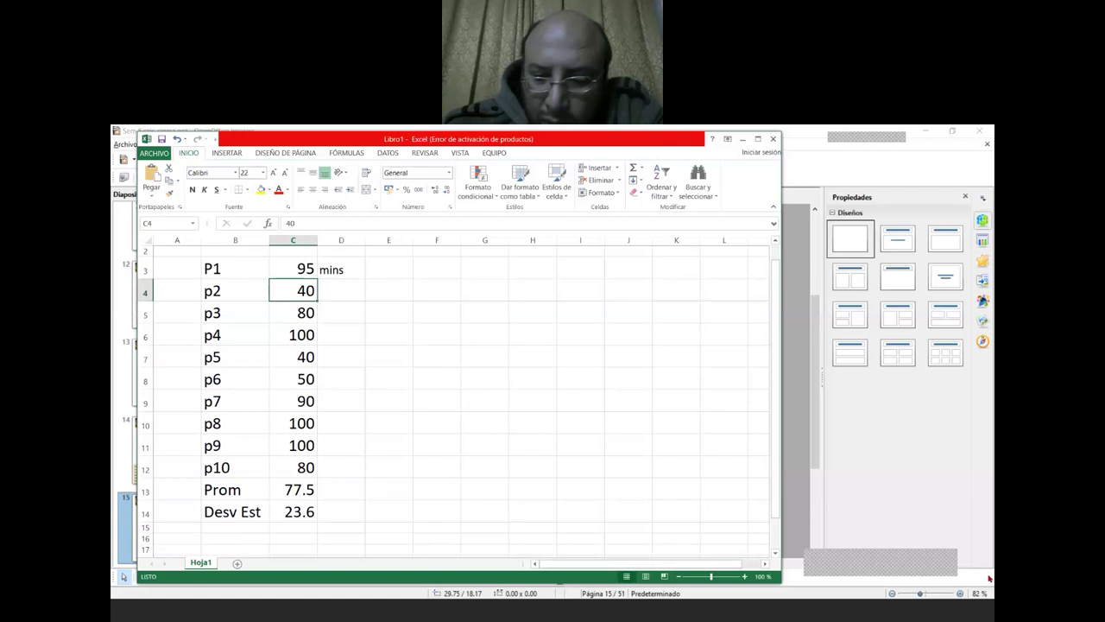
type("95")
key("Return")
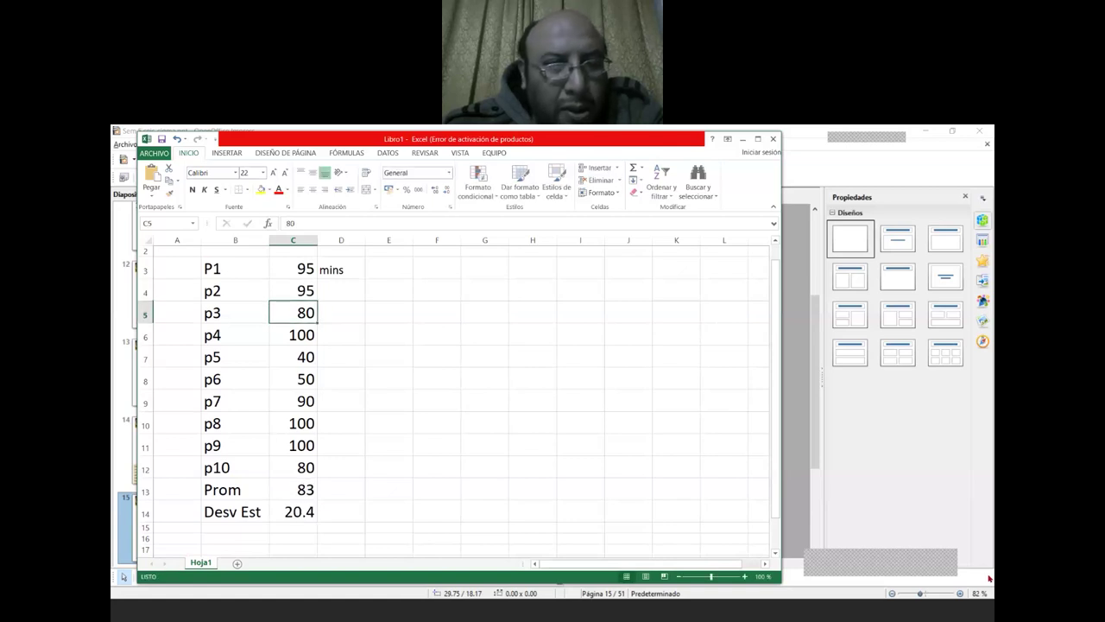
Set p4's time in C6 to 93, p5's in C7 to 97 and p6's in C8 to 96.
key("Return")
type("93")
key("Return")
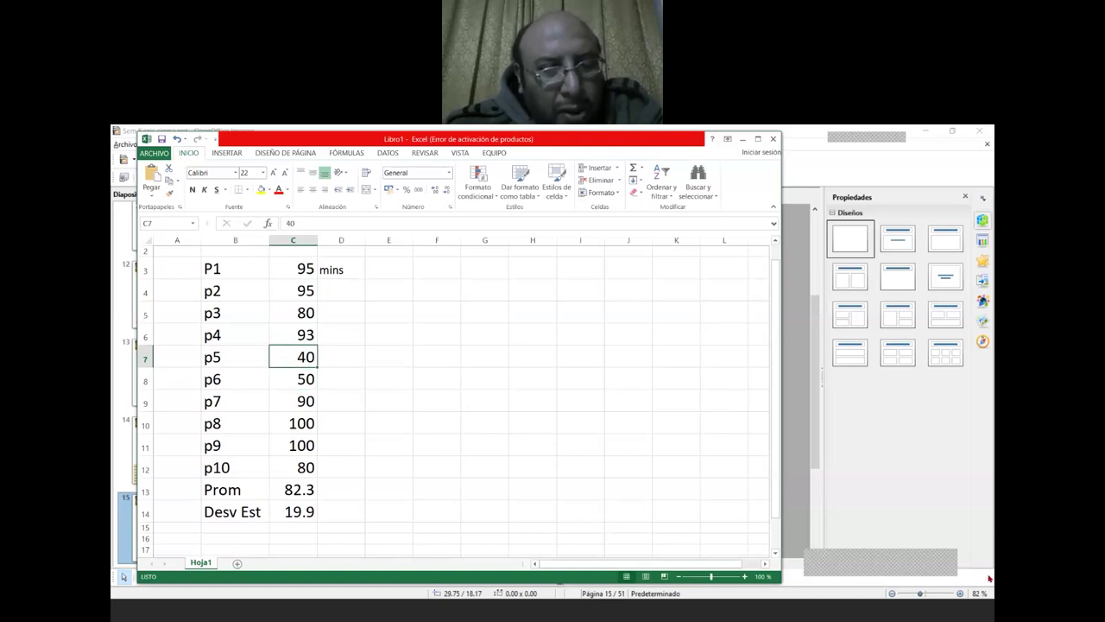
type("97")
key("Return")
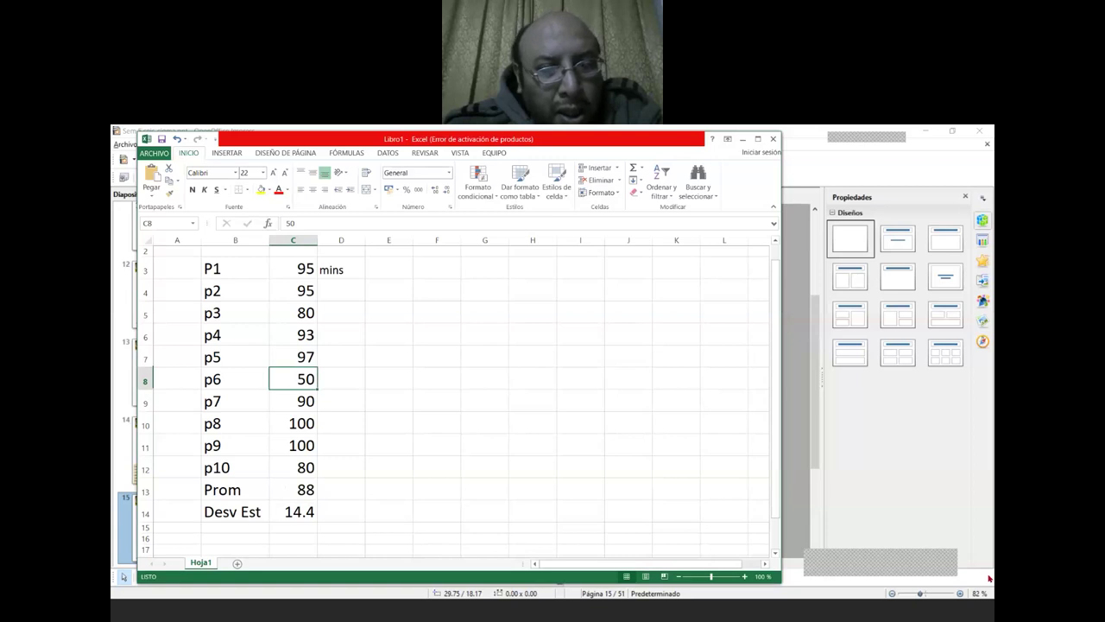
type("9")
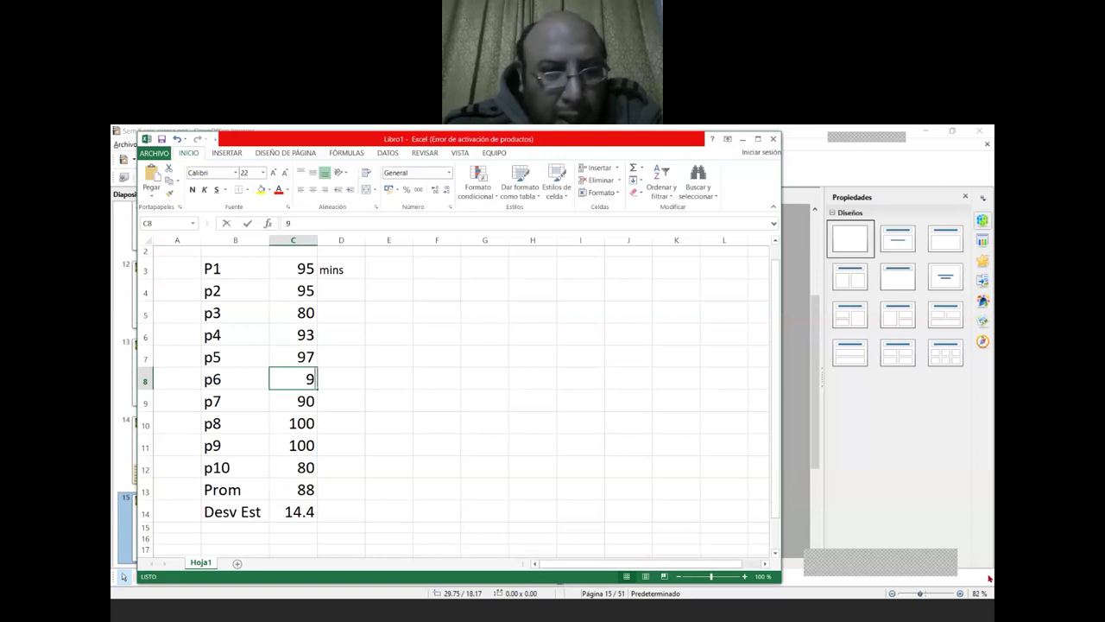
type("6")
key("Return")
Examine the recalculated average and standard deviation, and check column C for times that still stray from the rest.
key("Down")
key("Down")
key("Down")
key("Down")
key("Down")
key("Up")
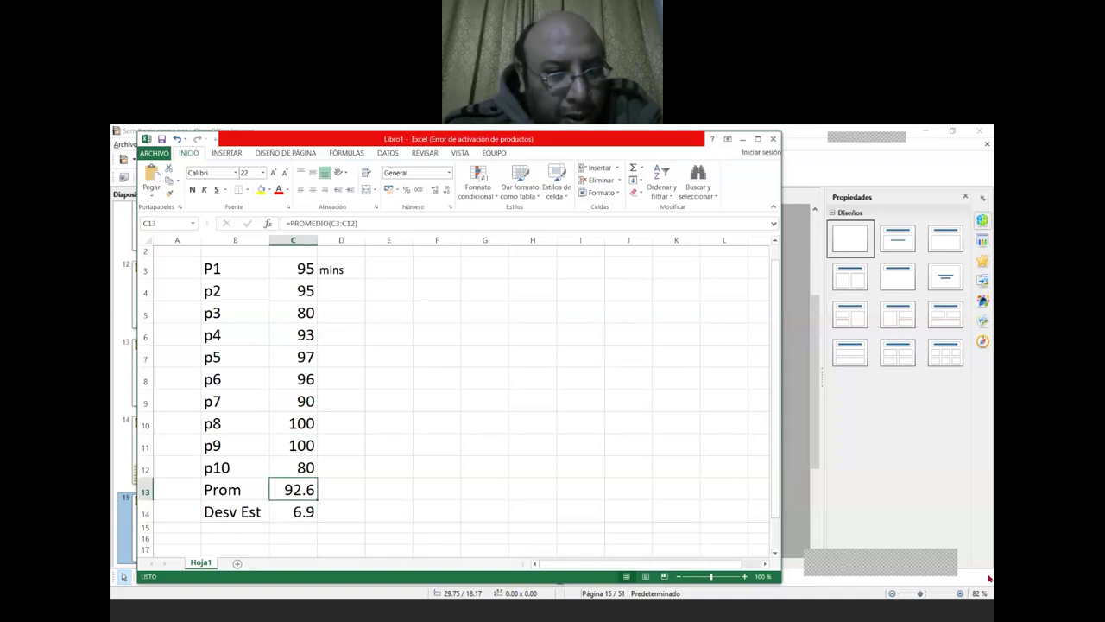
key("Up")
key("Up")
key("Up")
key("Up")
key("Up")
key("Up")
key("Up")
key("Up")
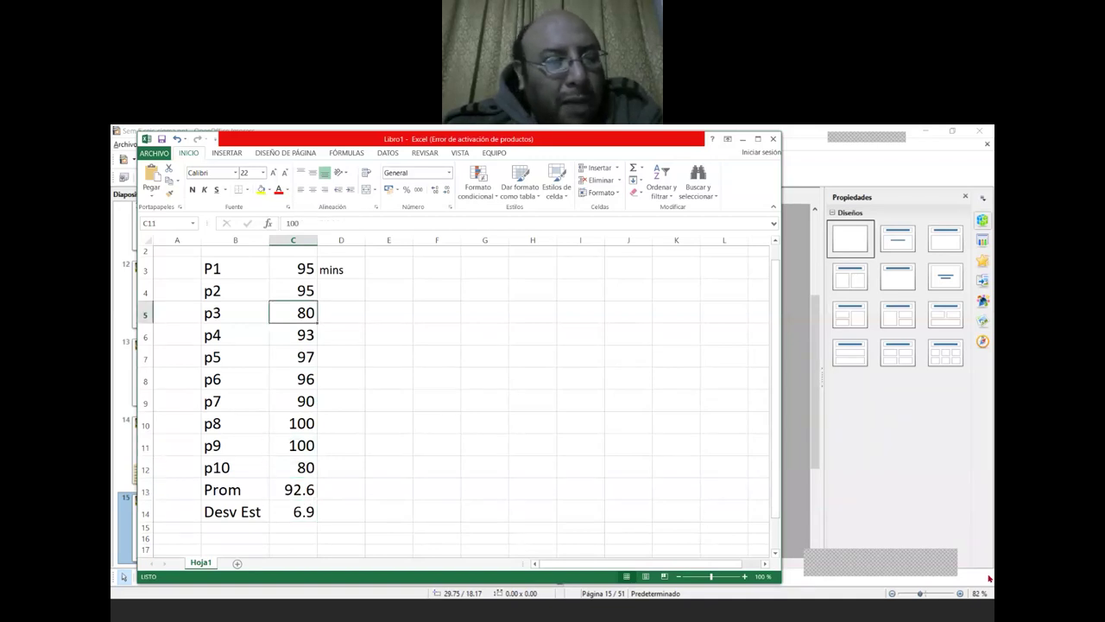
key("Up")
key("Up")
key("Down")
key("Down")
key("Down")
key("Down")
key("Down")
key("Down")
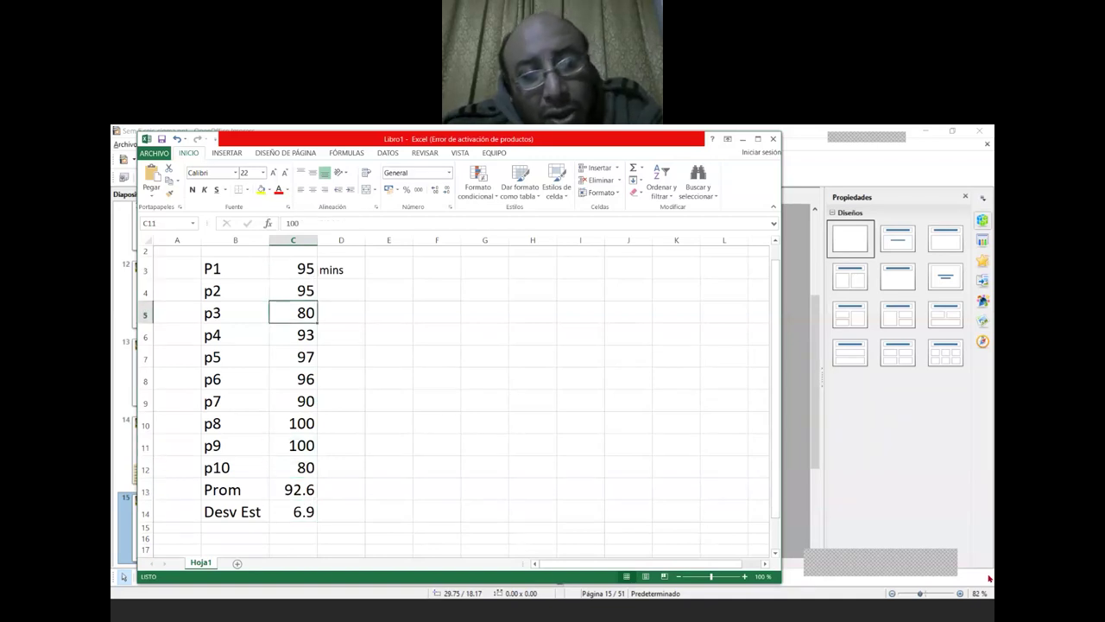
key("Down")
key("Down")
key("Down")
key("Down")
key("Down")
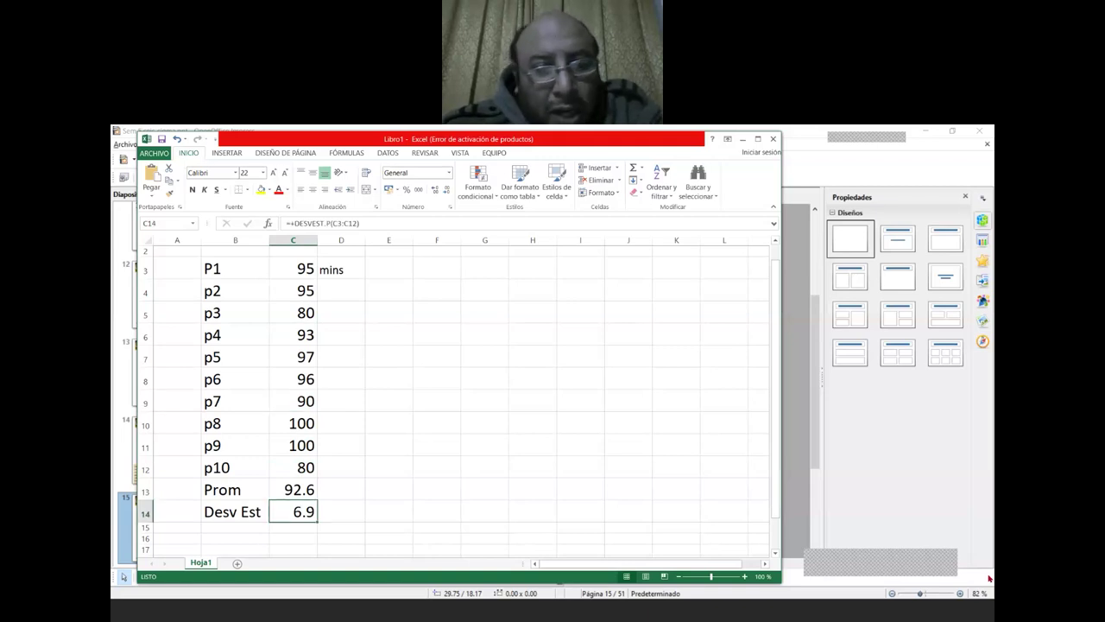
Set p10's time in C12 to 87.
key("Up")
key("Up")
key("Up")
key("Down")
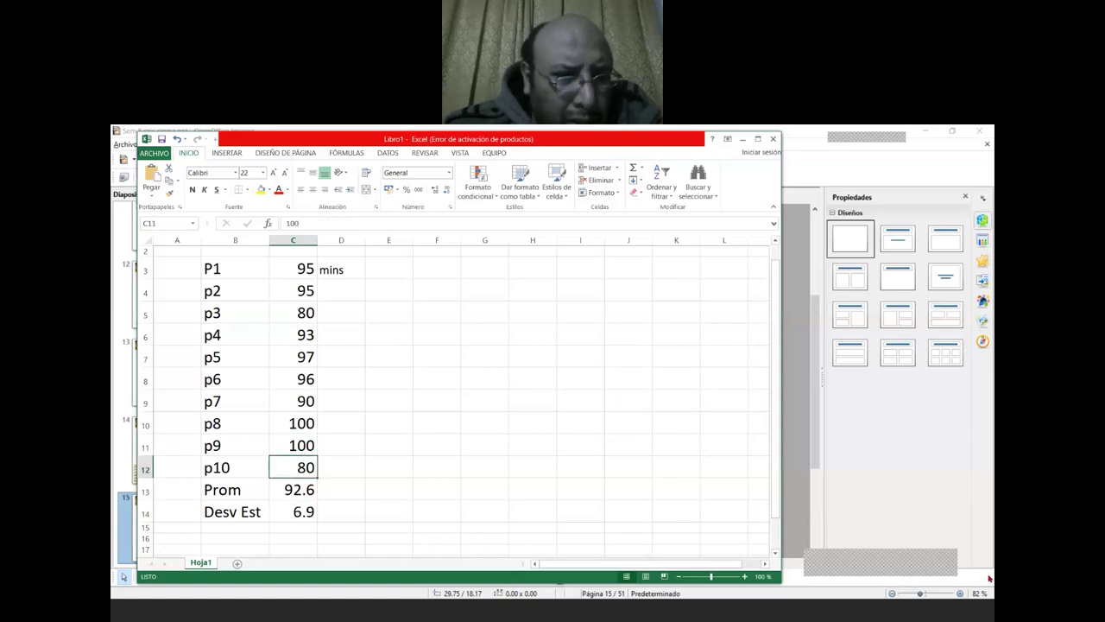
type("87")
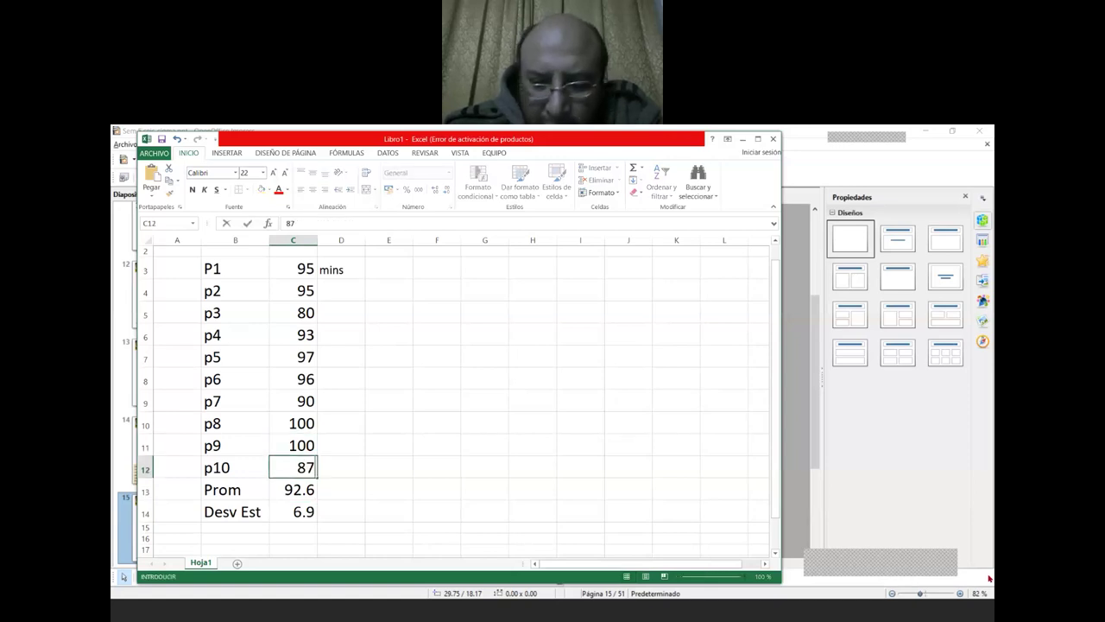
key("Return")
key("Up")
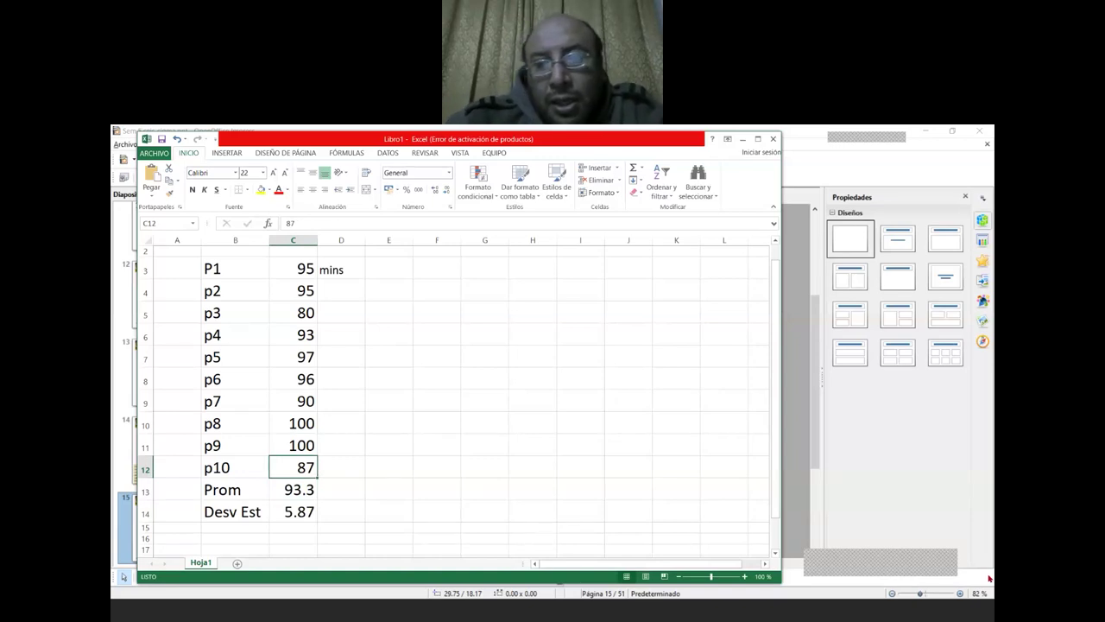
key("Down")
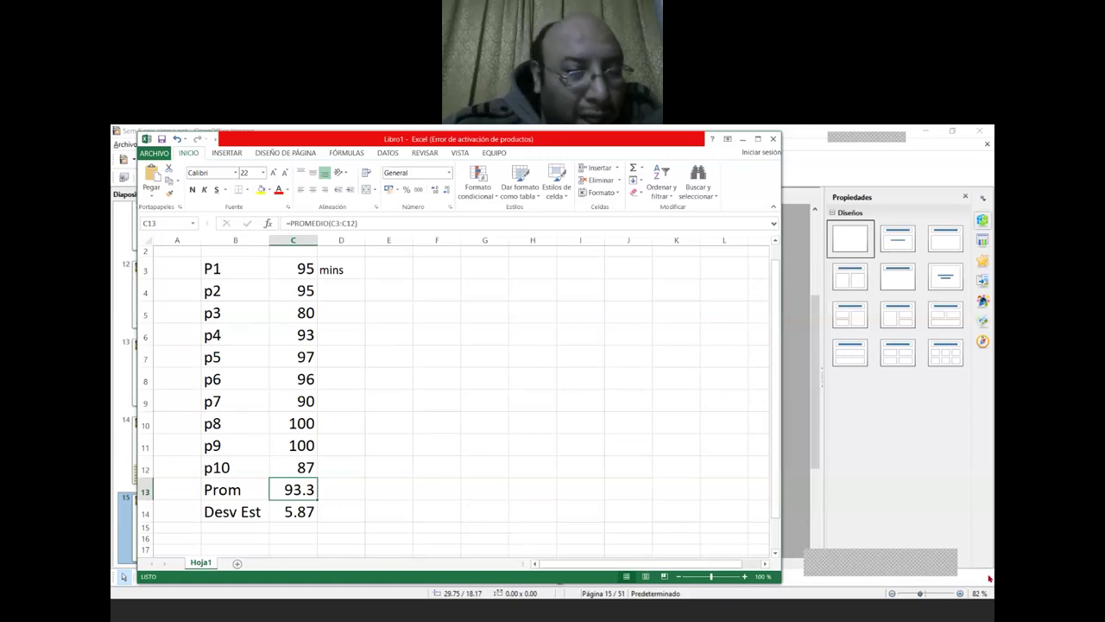
key("Right")
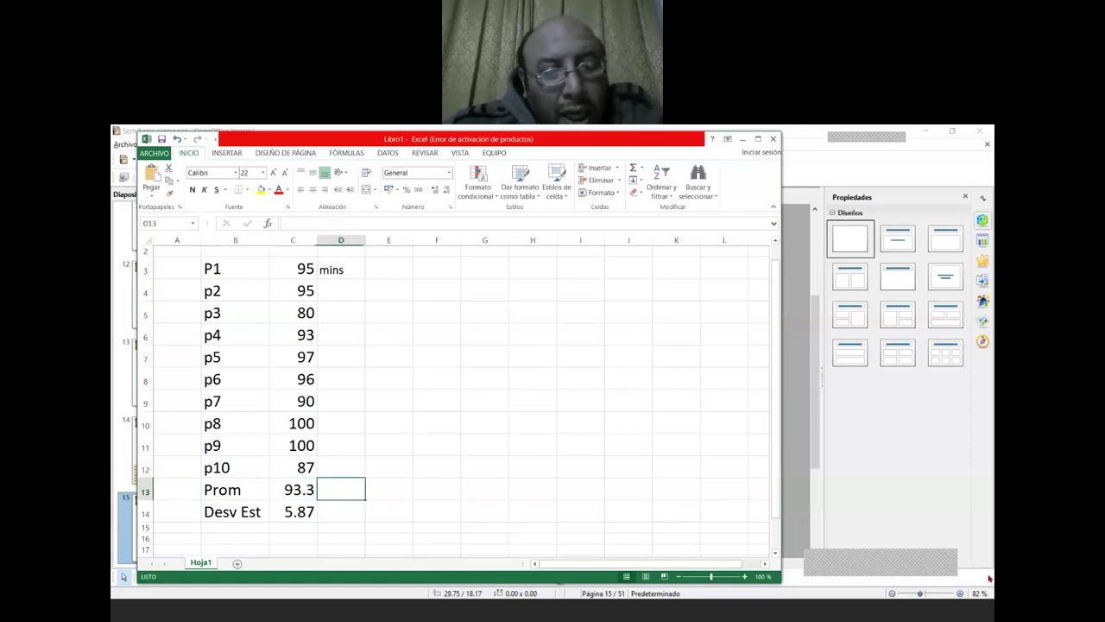
key("Right")
key("Up")
key("Up")
key("Up")
key("Up")
key("Up")
key("Up")
key("Up")
key("Up")
key("Up")
key("Up")
key("Up")
key("Down")
key("Down")
key("Down")
key("Down")
key("Down")
key("Down")
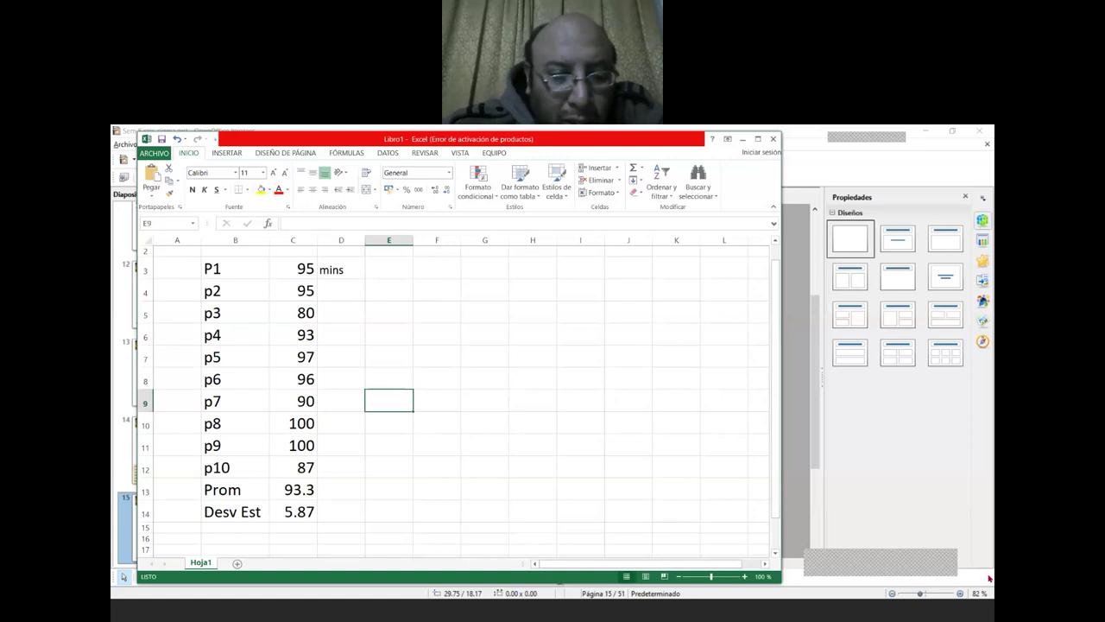
key("Down")
key("Down")
key("Down")
key("Down")
key("Down")
key("Up")
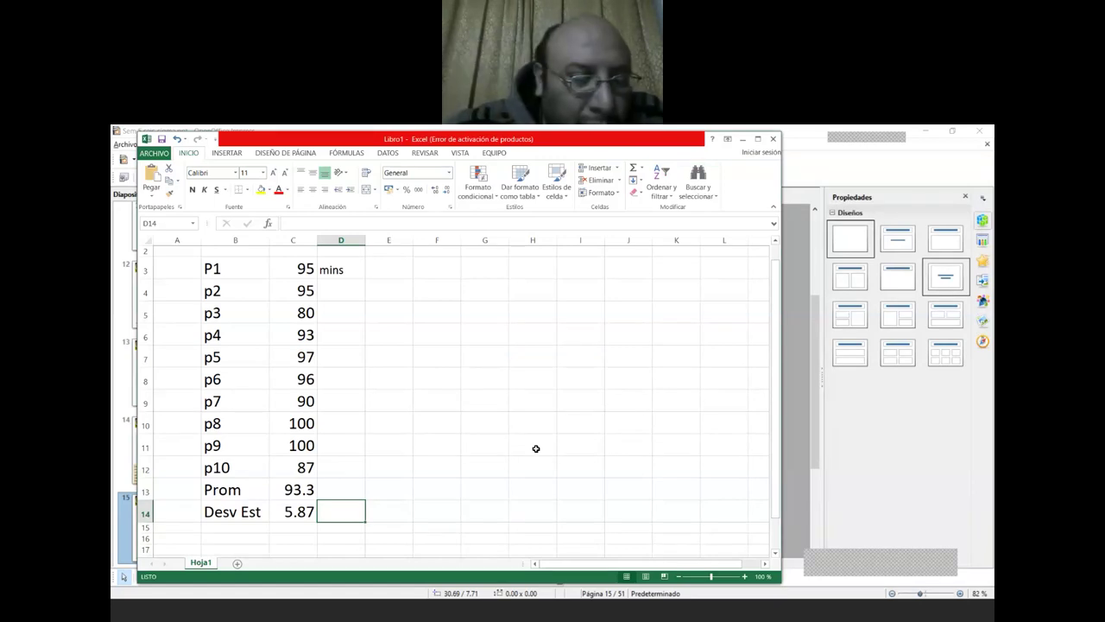
Label the standard deviation by entering SIGMA in capitals beside it in D14.
key("Up")
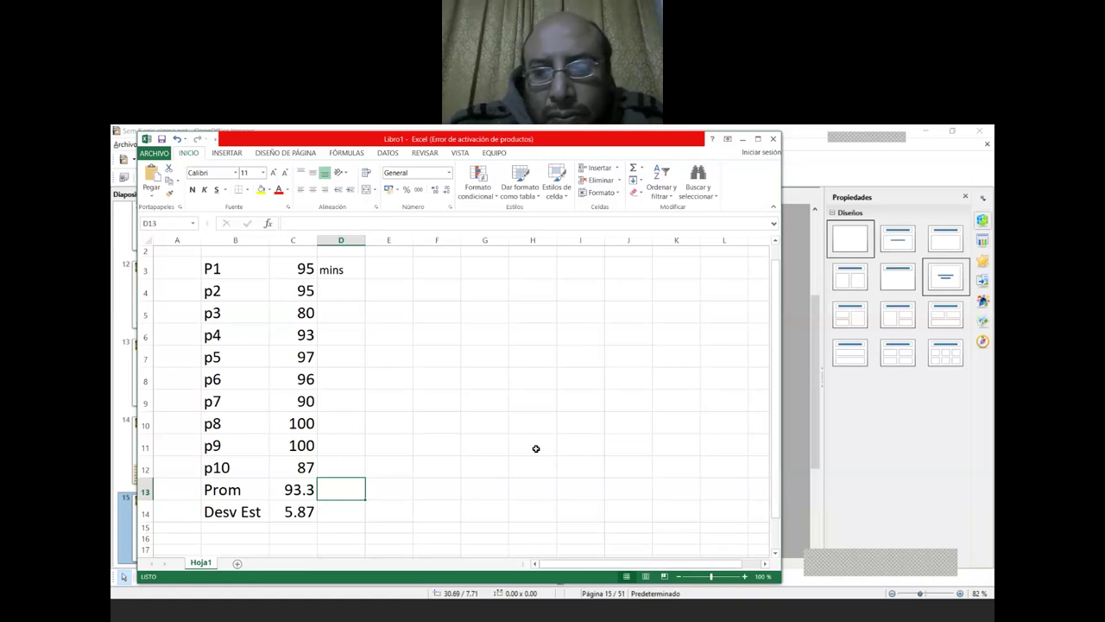
key("Down")
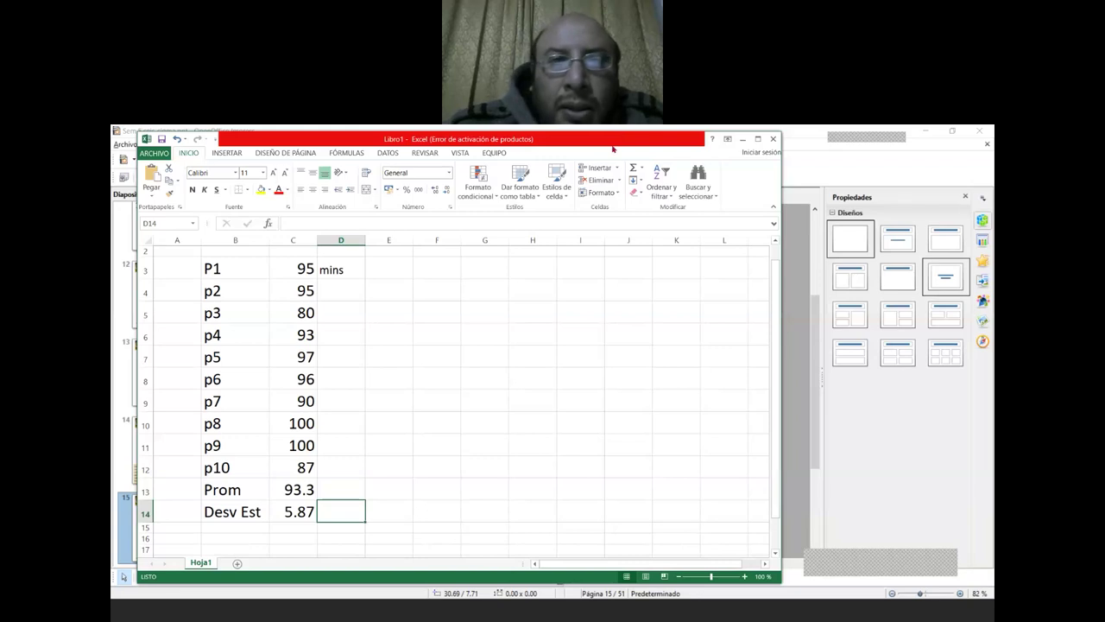
type("Sigma")
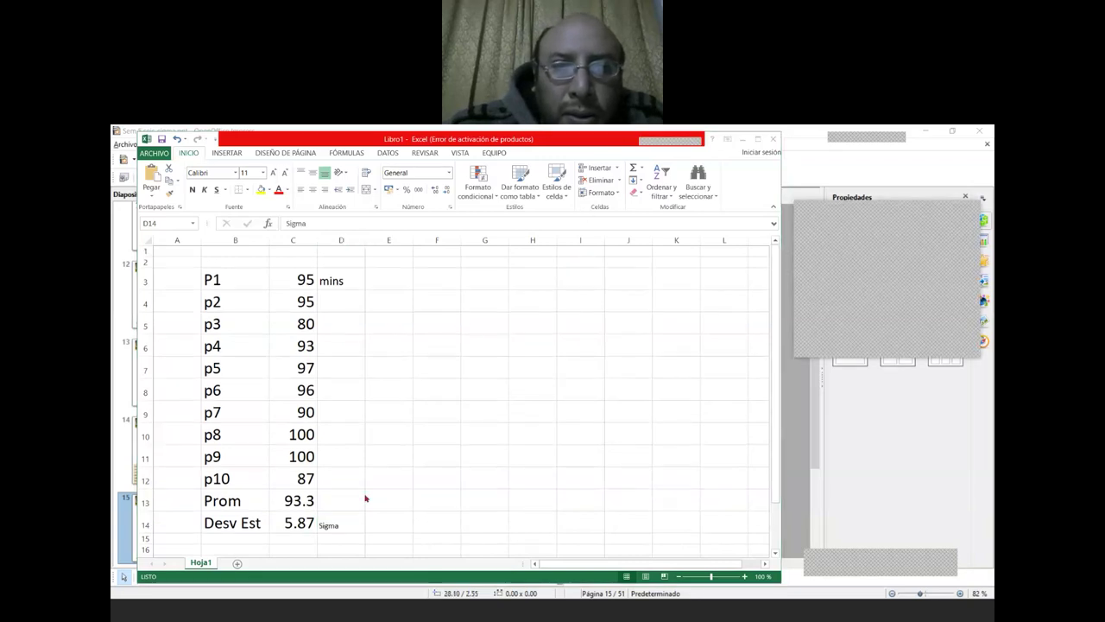
left_click(325, 526)
type("SIGMA")
key("Return")
key("Up")
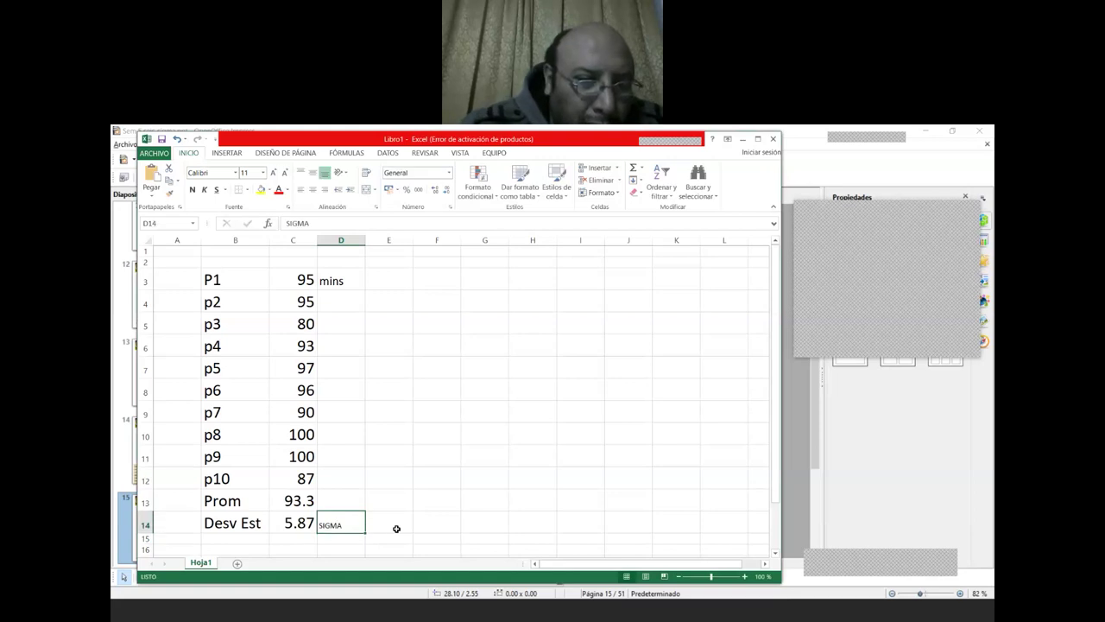
Format the SIGMA label in D14 as bold, non-italic text at font size 18.
left_click(263, 172)
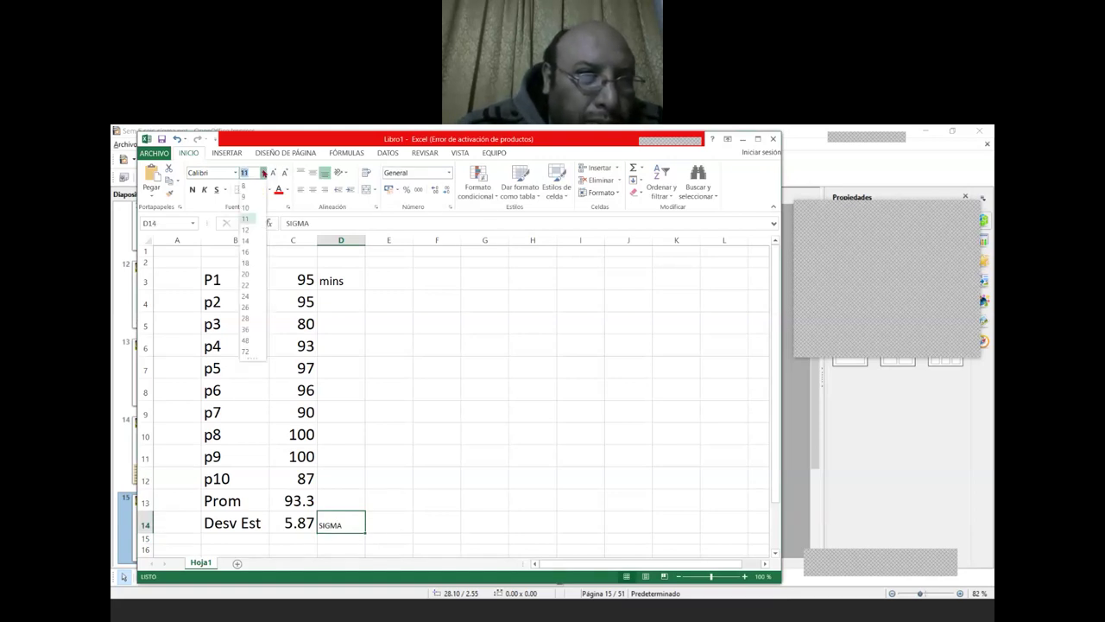
left_click(244, 251)
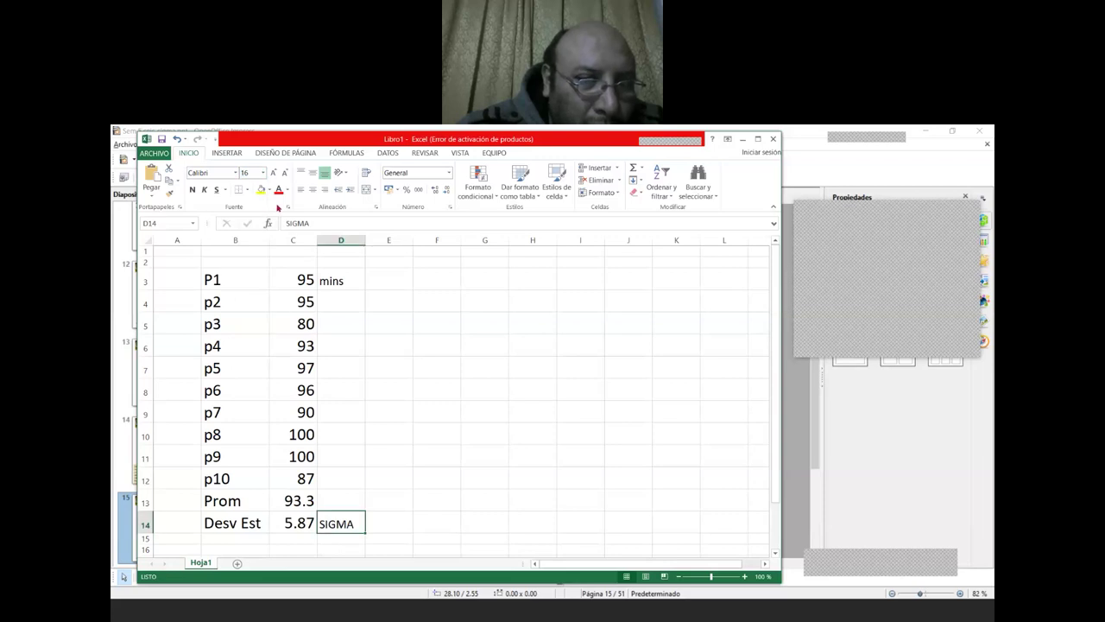
left_click(263, 173)
left_click(244, 263)
left_click(204, 189)
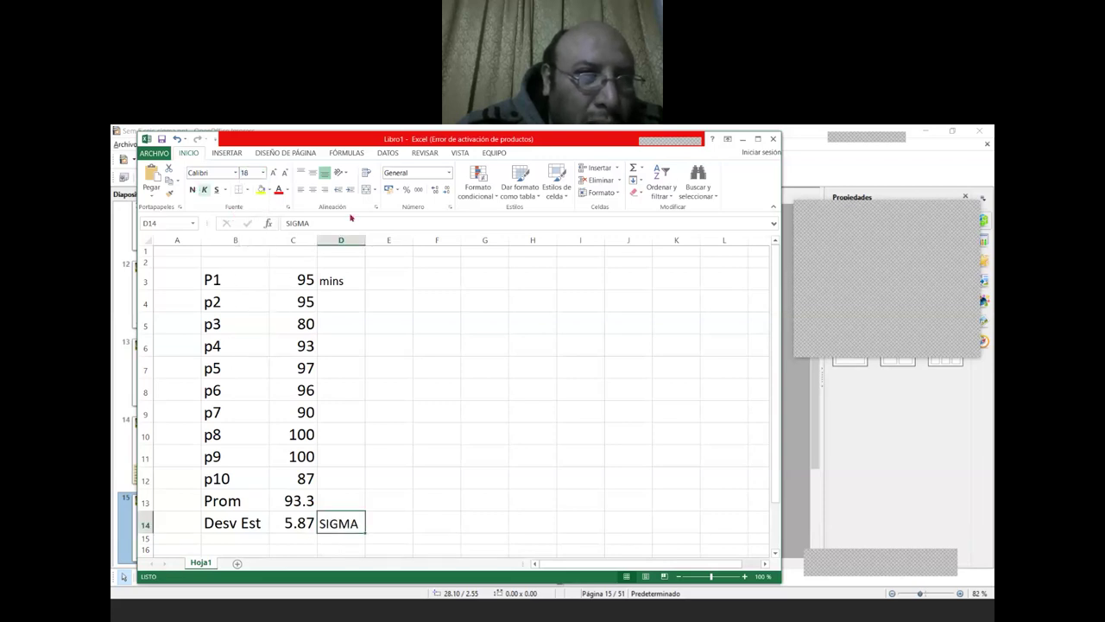
key("ctrl+n")
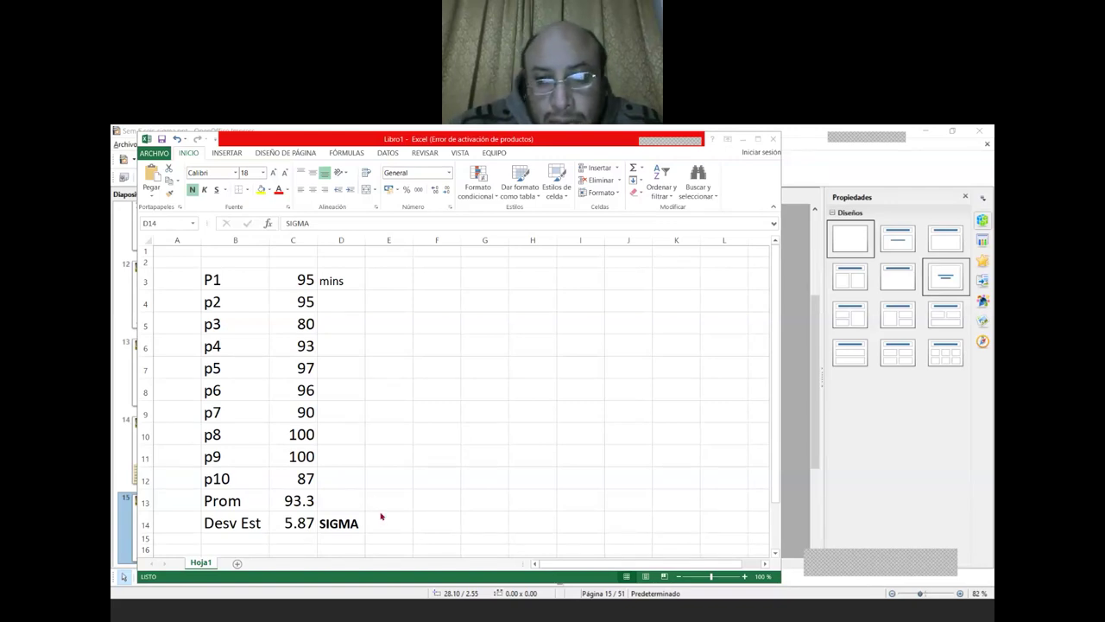
left_click(437, 520)
key("Left")
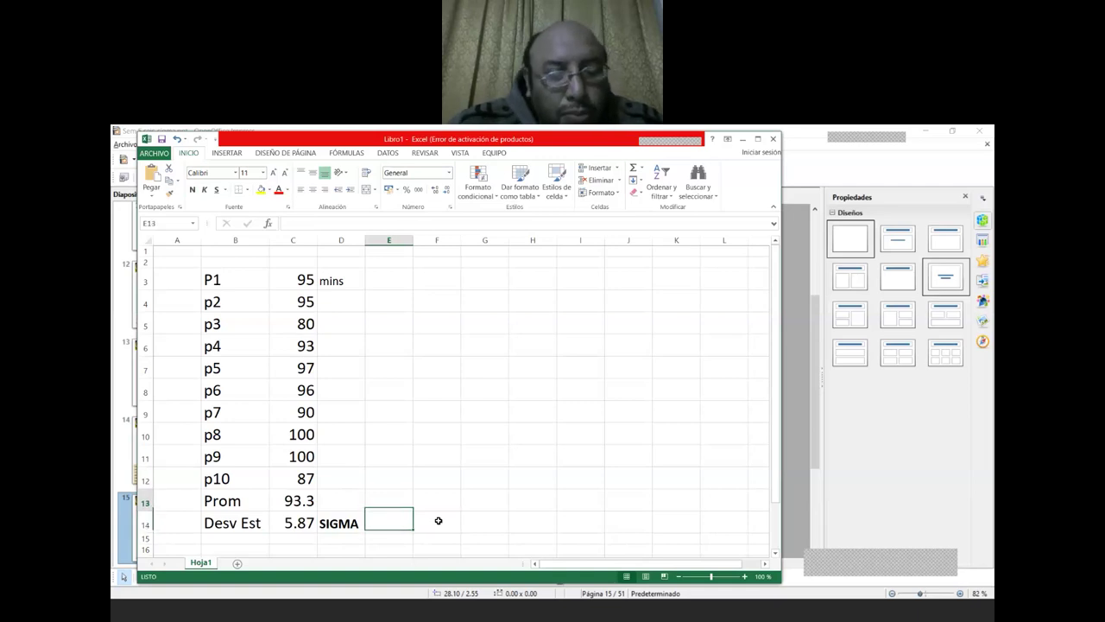
key("Up")
key("Down")
key("Left")
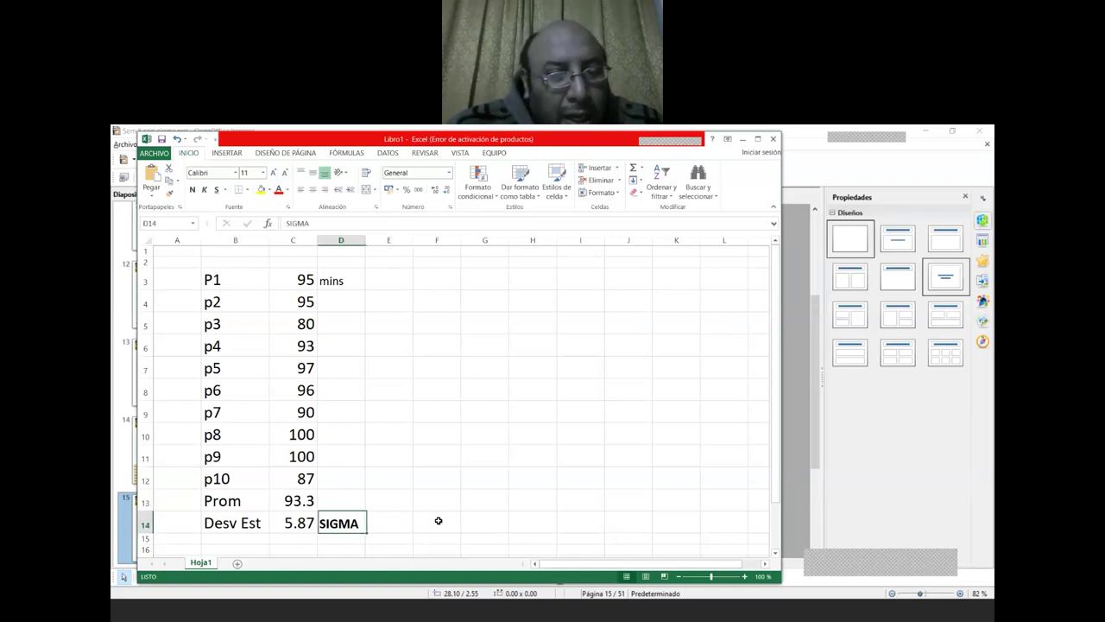
key("Right")
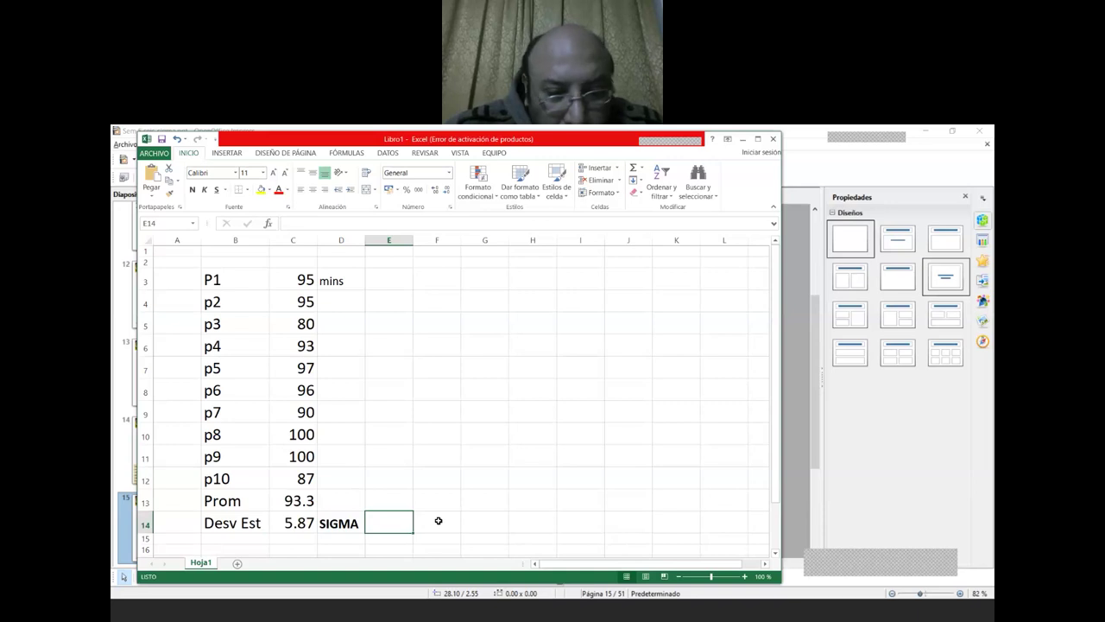
Calculate three times the standard deviation in C15 with the formula 3*C14, and select the Desv Est value in C14.
key("Down")
key("Left")
key("Left")
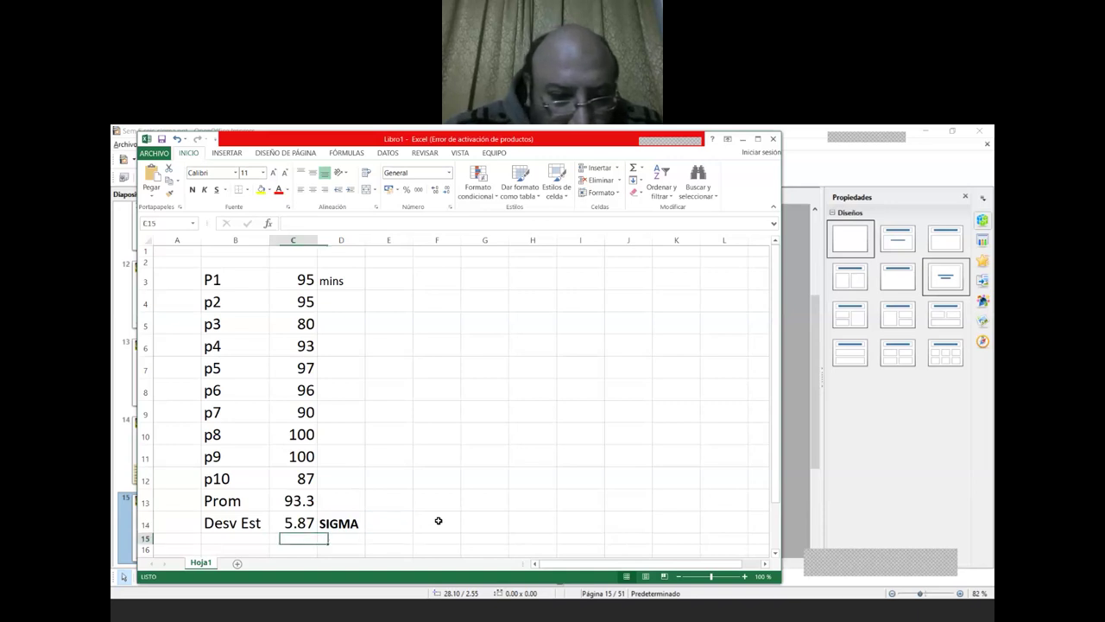
key("Down")
key("Up")
key("Left")
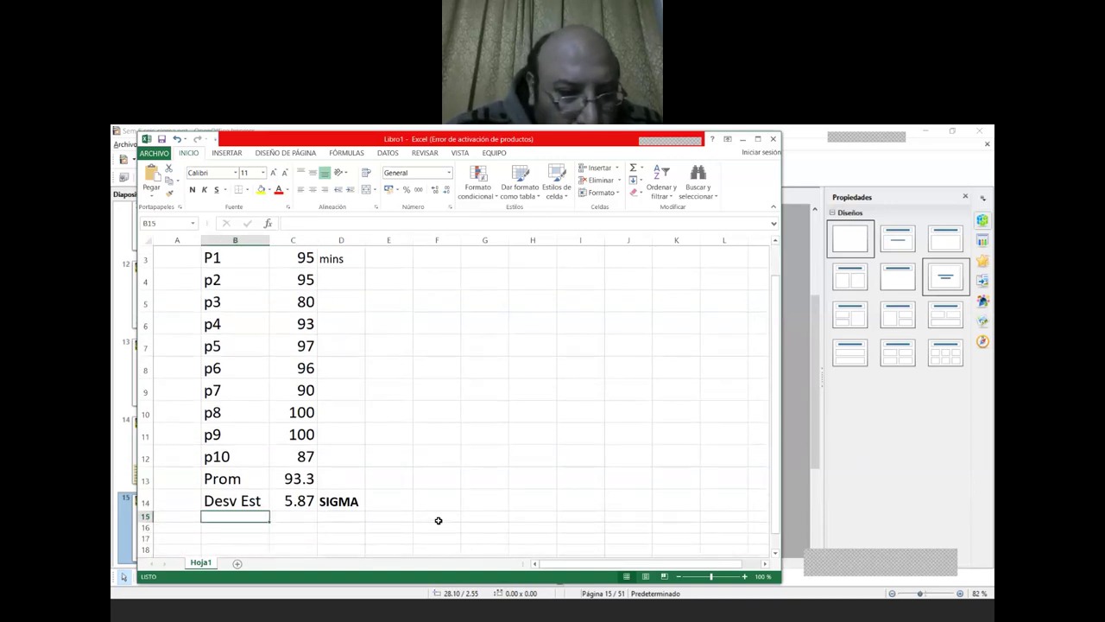
key("Down")
key("Down")
key("Up")
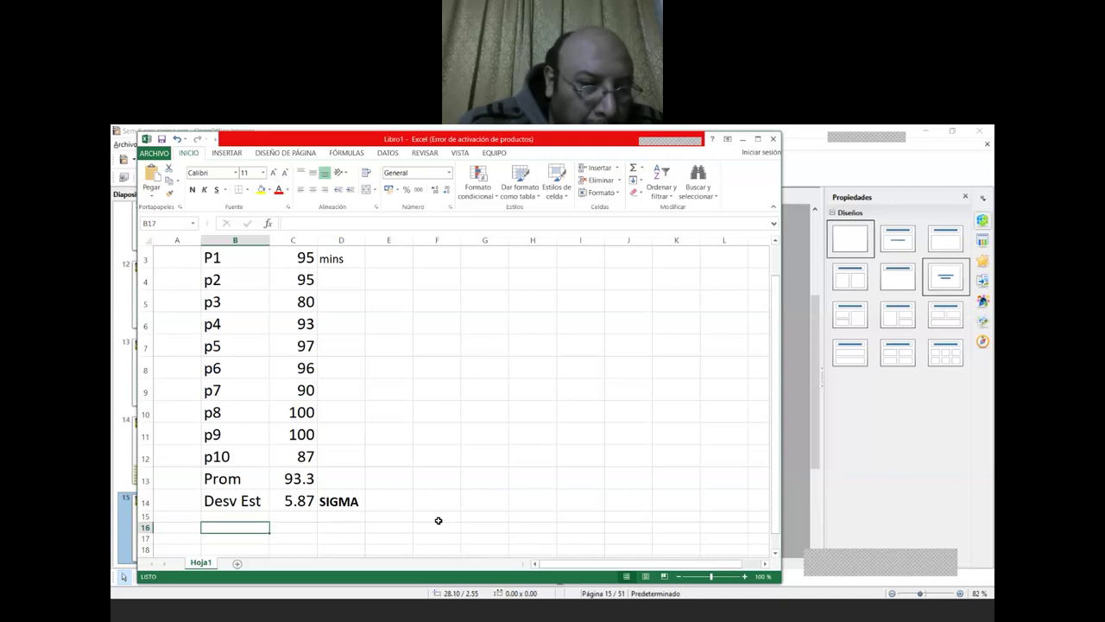
key("Up")
key("Right")
type("+")
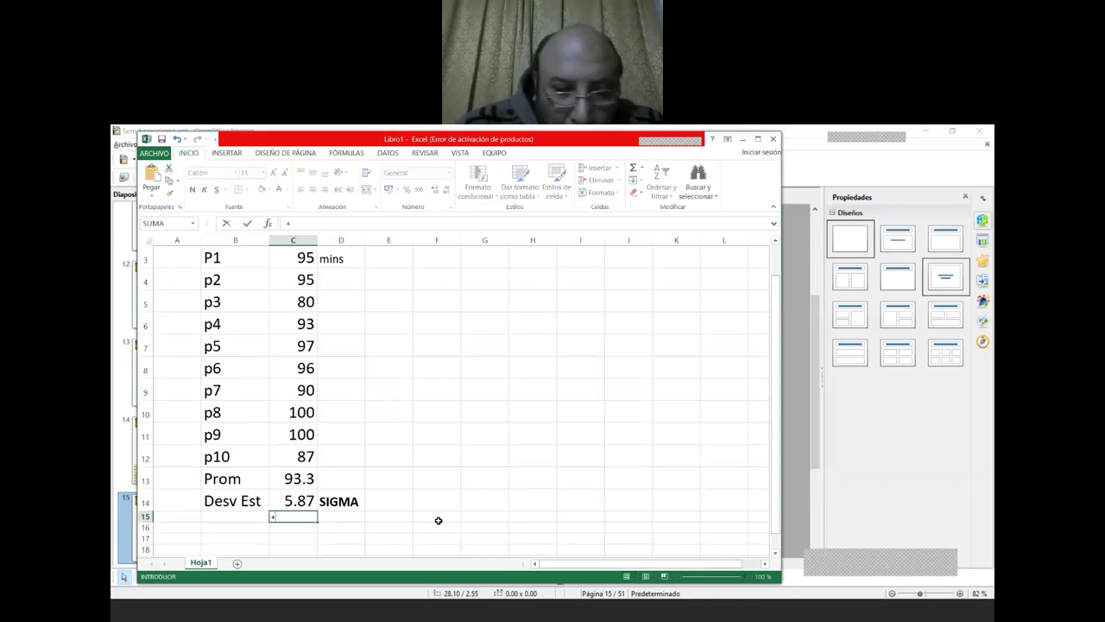
type("3*")
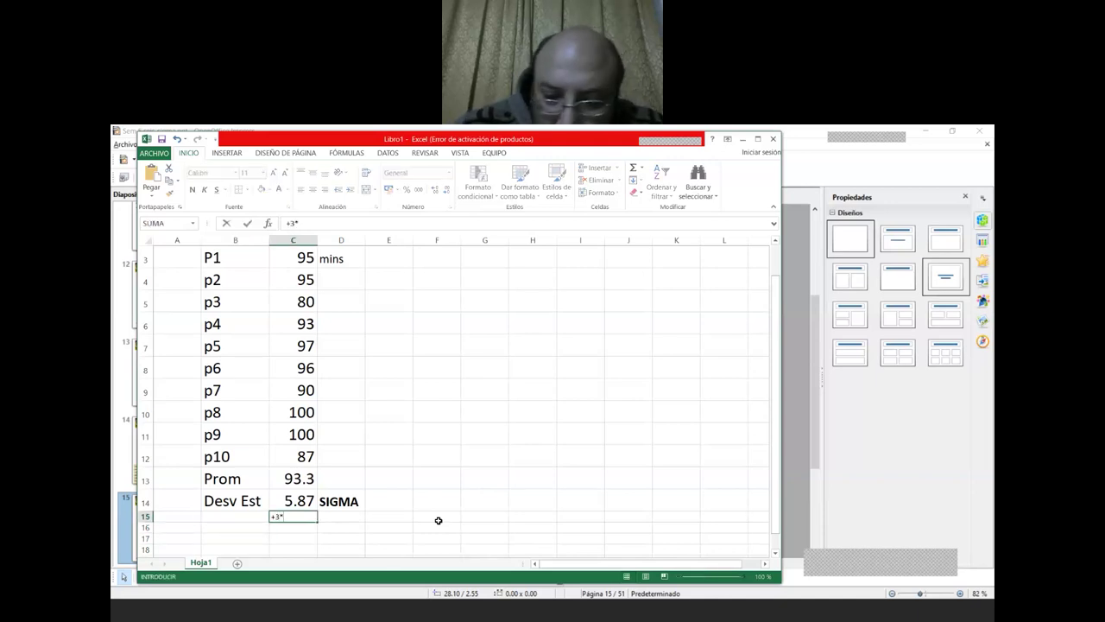
key("Up")
key("Return")
key("Up")
key("Up")
key("Down")
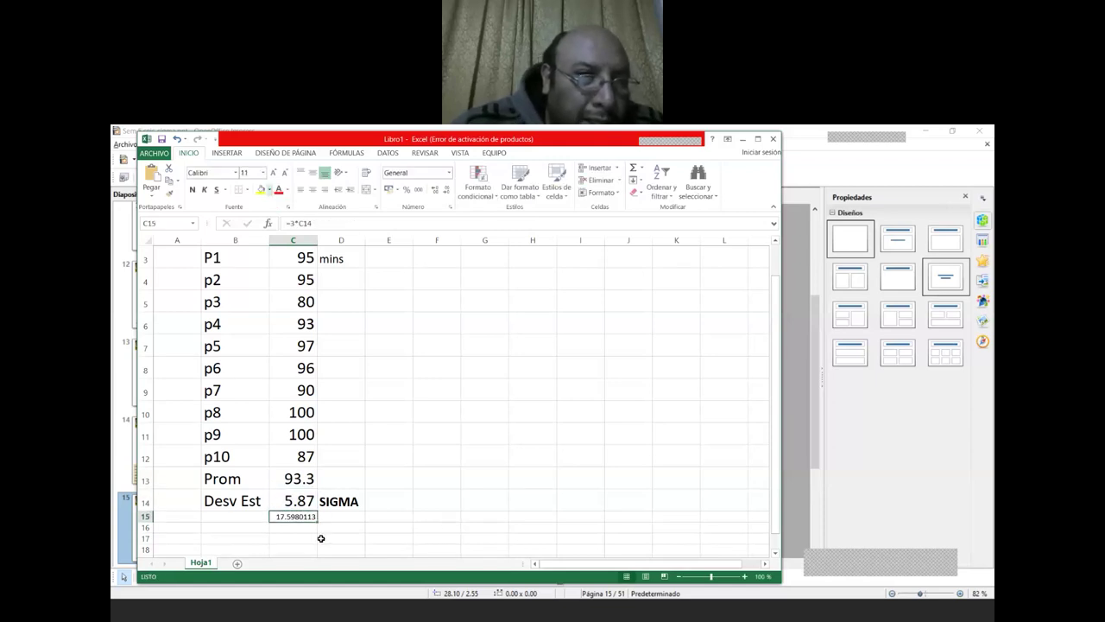
key("Up")
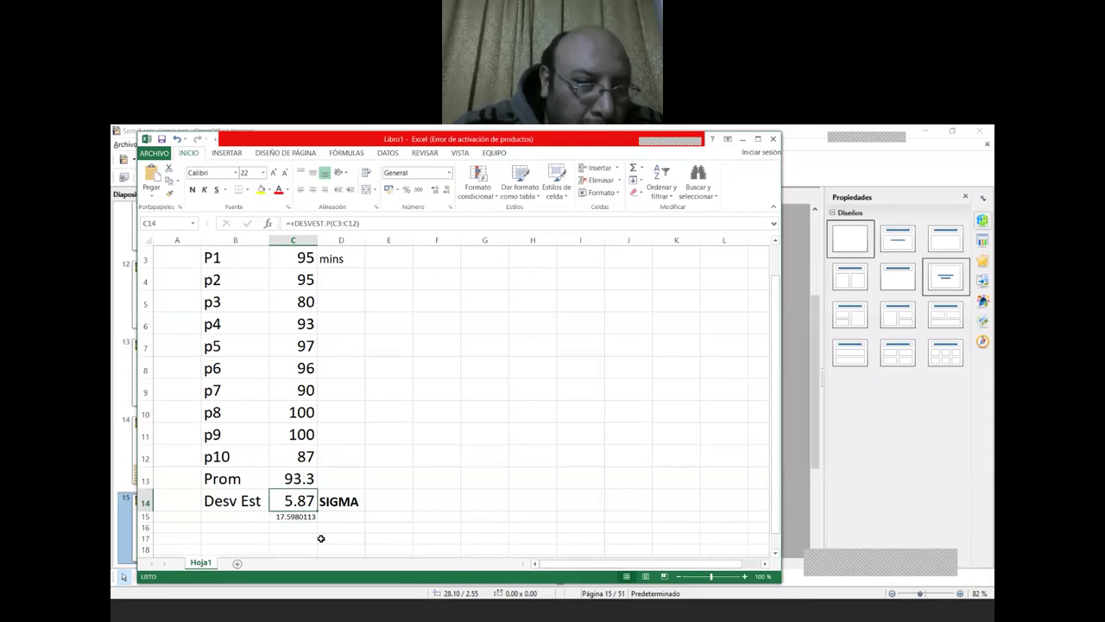
Set the font size of the three-sigma value in C15 to 22.
key("Down")
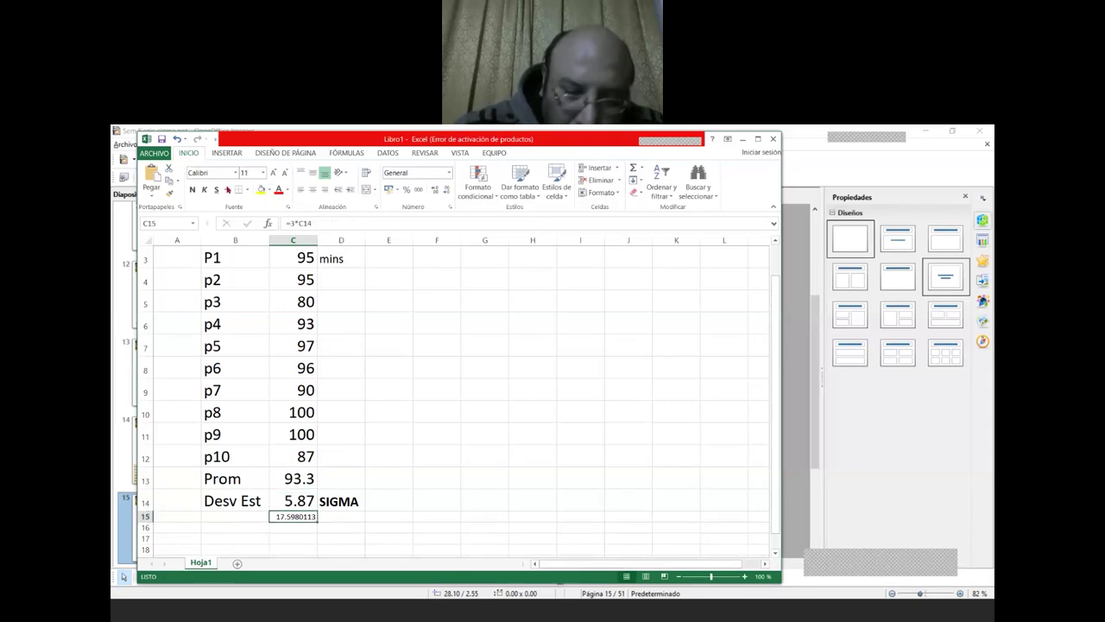
left_click(264, 173)
left_click(250, 283)
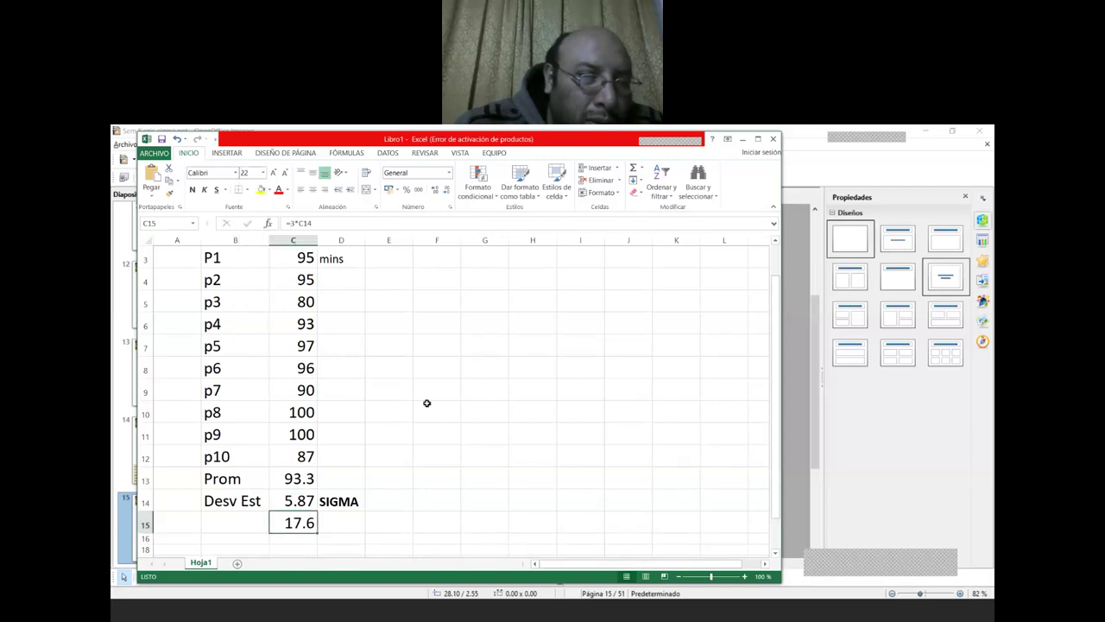
key("Down")
key("Down")
key("Down")
key("Up")
key("Up")
key("Up")
key("Up")
key("Up")
key("Down")
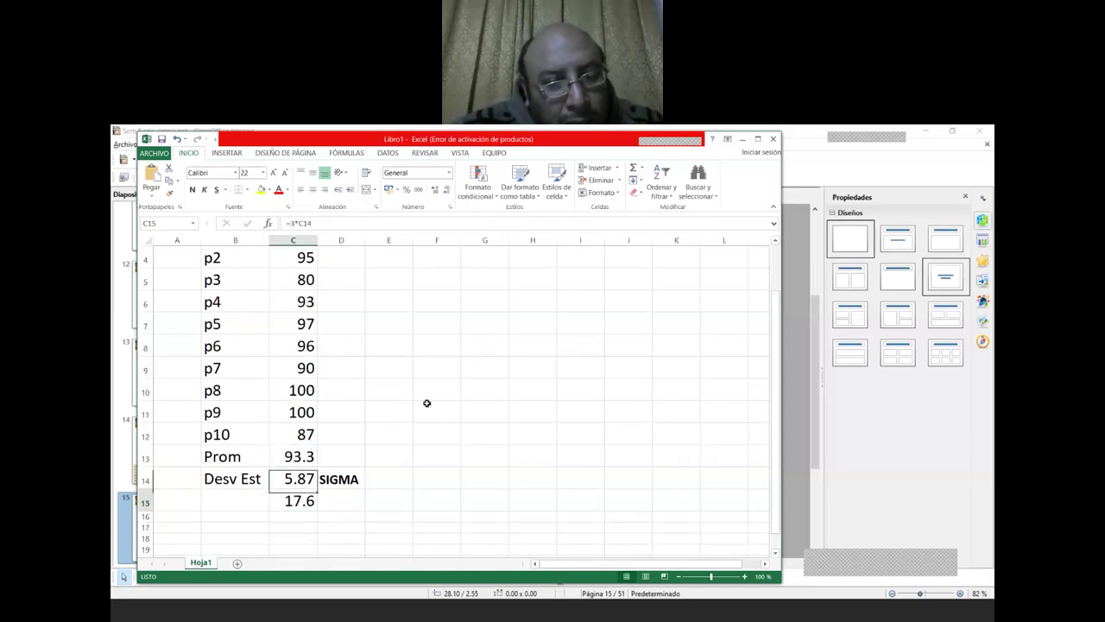
key("Down")
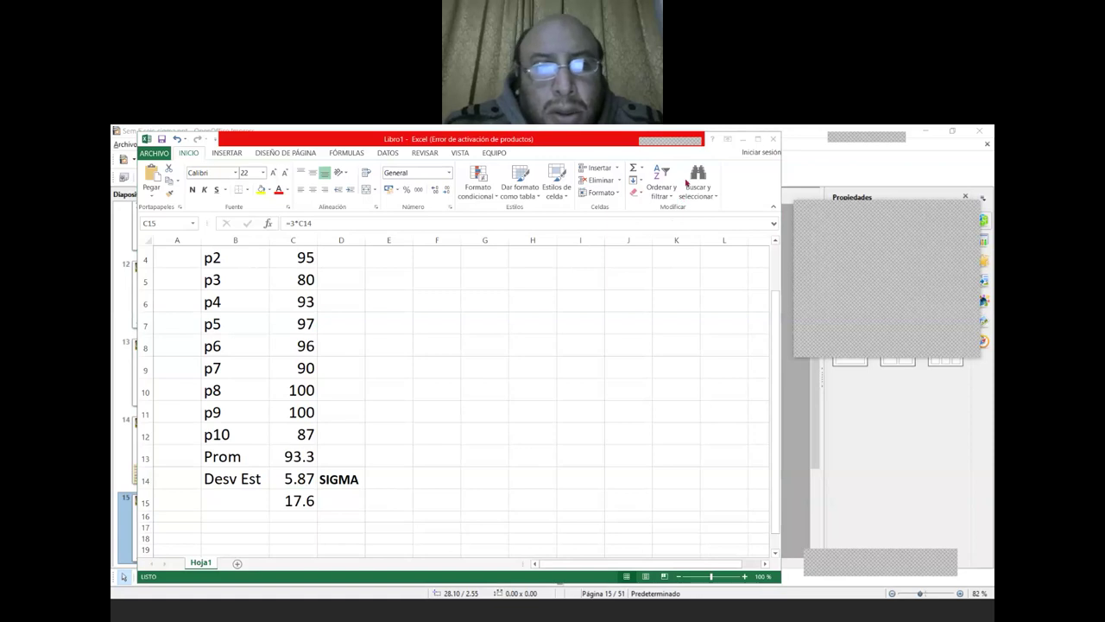
left_click(388, 496)
key("Left")
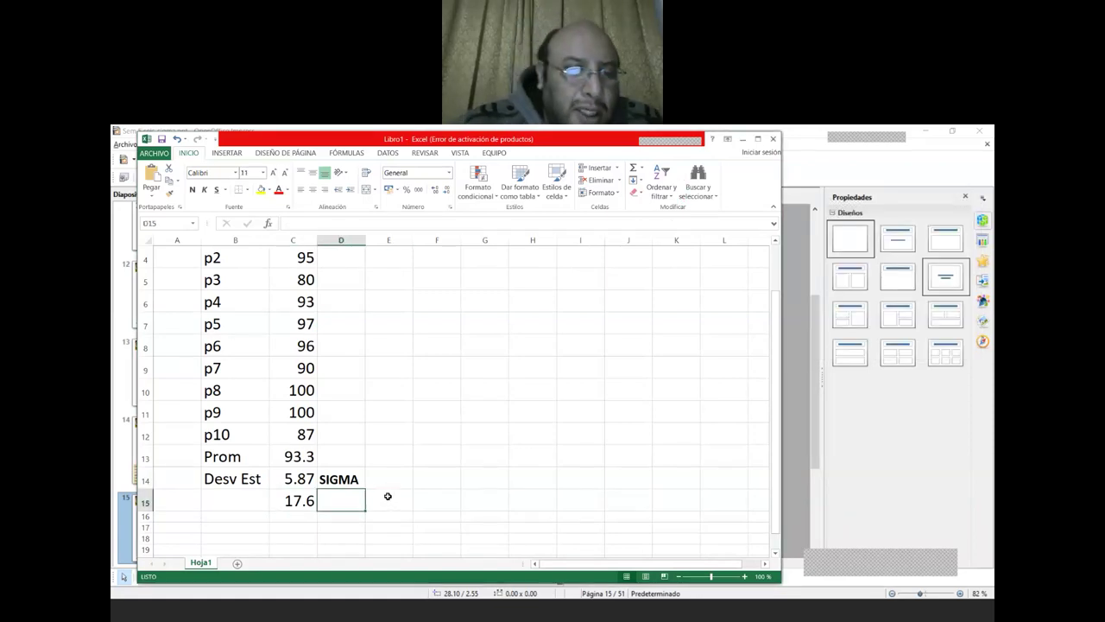
key("Left")
left_click(388, 496)
key("Return")
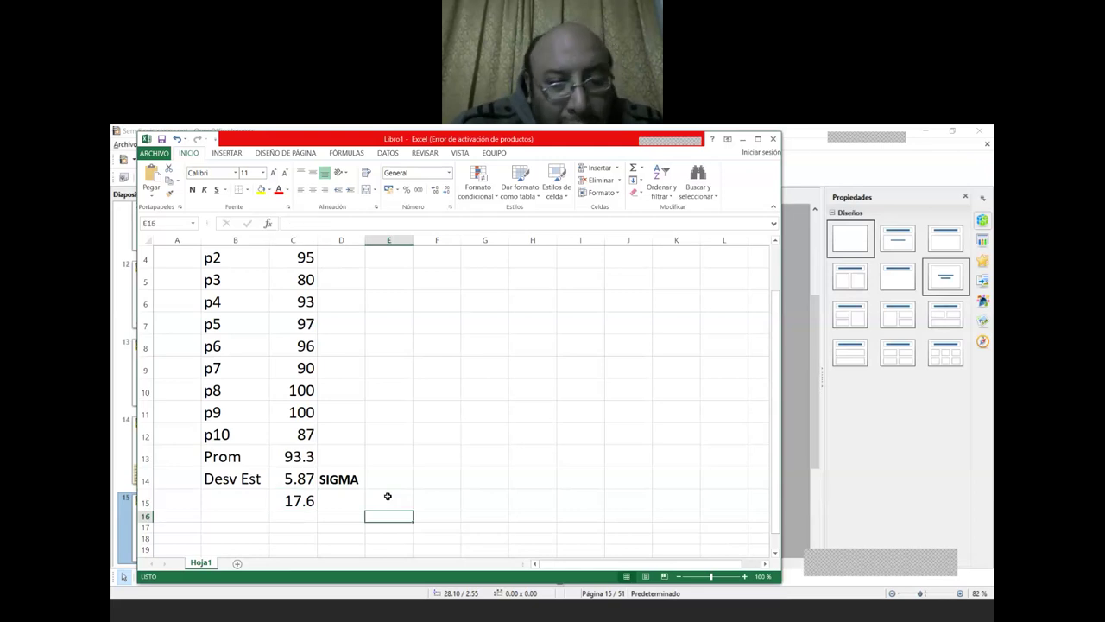
Calculate the upper limit in E15 by adding three sigma to the average with the formula +C13+C15.
left_click(388, 495)
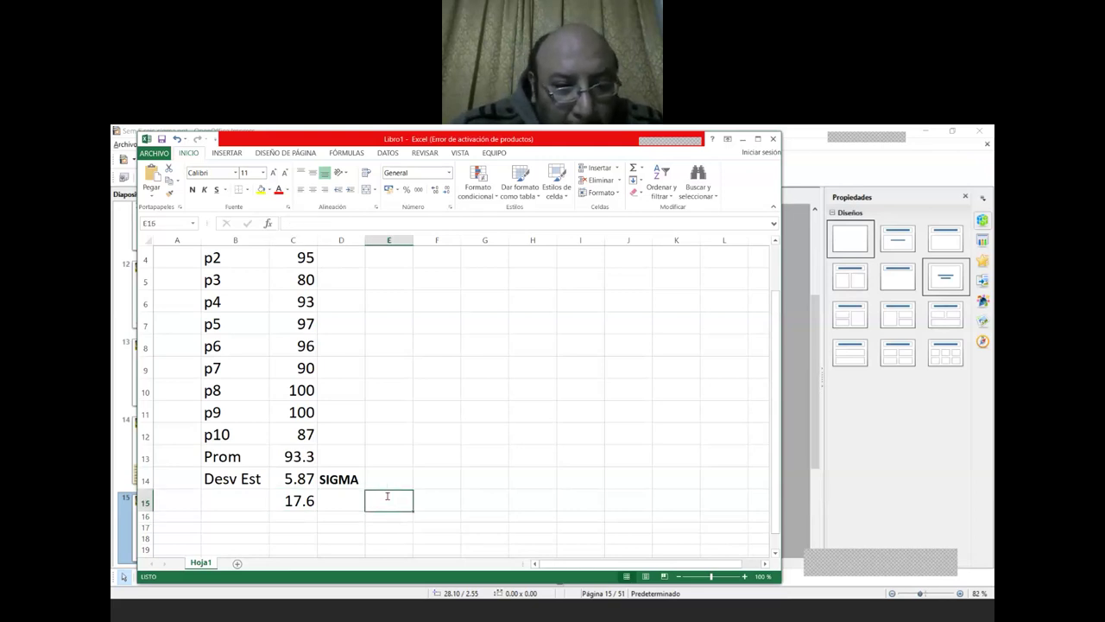
type("+")
key("Up")
key("Up")
key("Left")
key("Left")
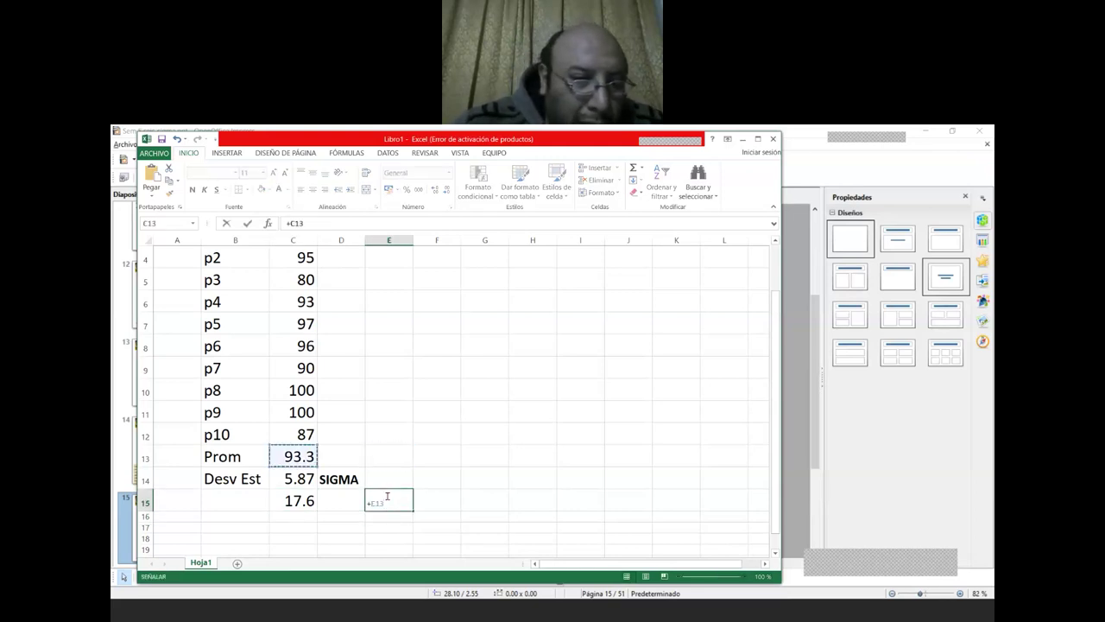
type("+")
key("Left")
key("Left")
key("Return")
left_click(387, 499)
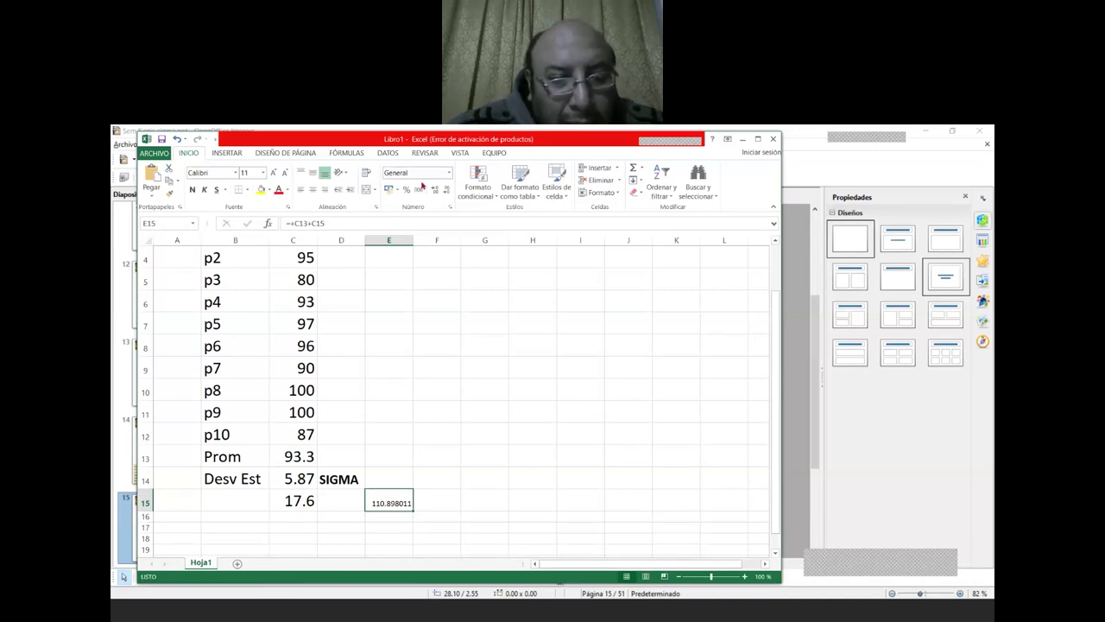
Enlarge the font of the upper limit in E15 to match the other figures in the table.
left_click(246, 172)
type("20")
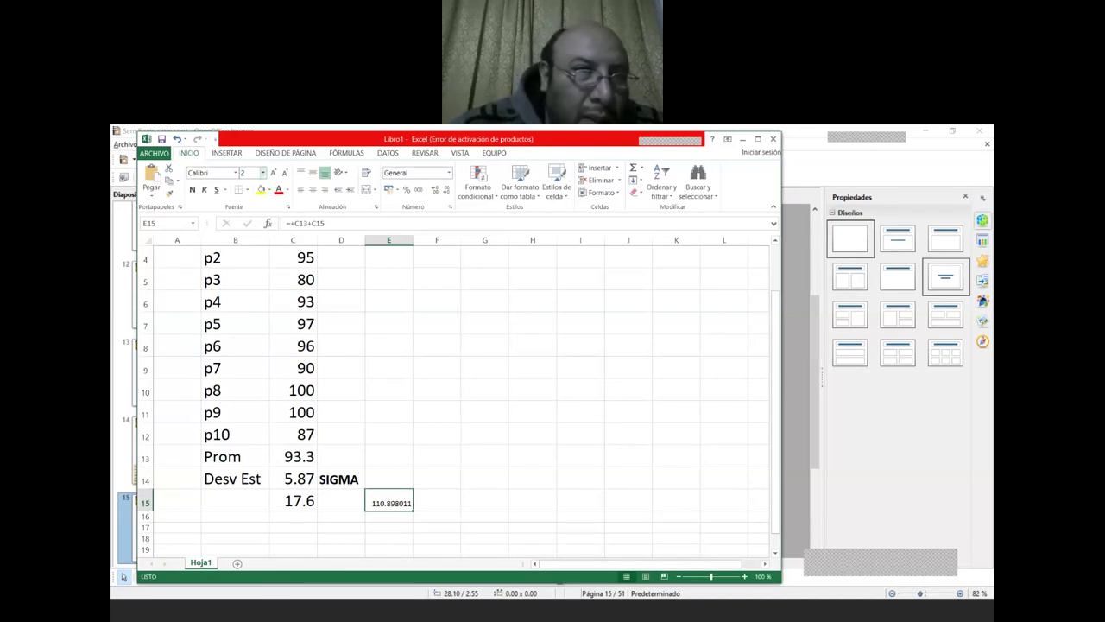
key("Return")
Calculate the lower limit in E16 by subtracting three sigma from the average with the formula +C13-C15.
key("Down")
key("Up")
key("Down")
type("+")
key("Up")
key("Up")
key("Up")
key("Left")
key("Left")
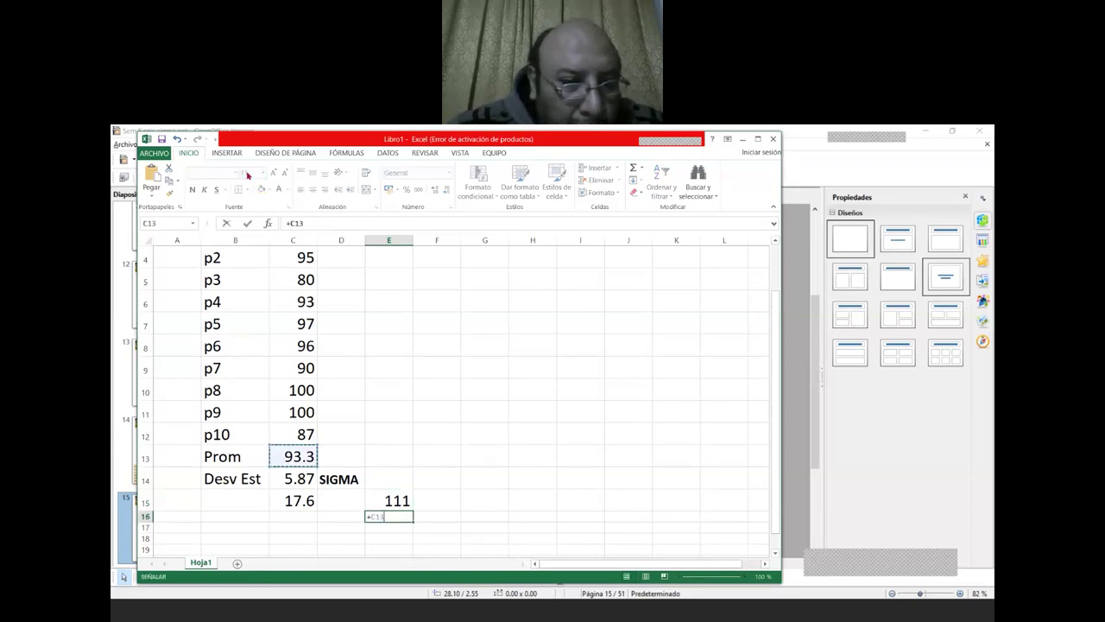
type("-")
key("Up")
key("Left")
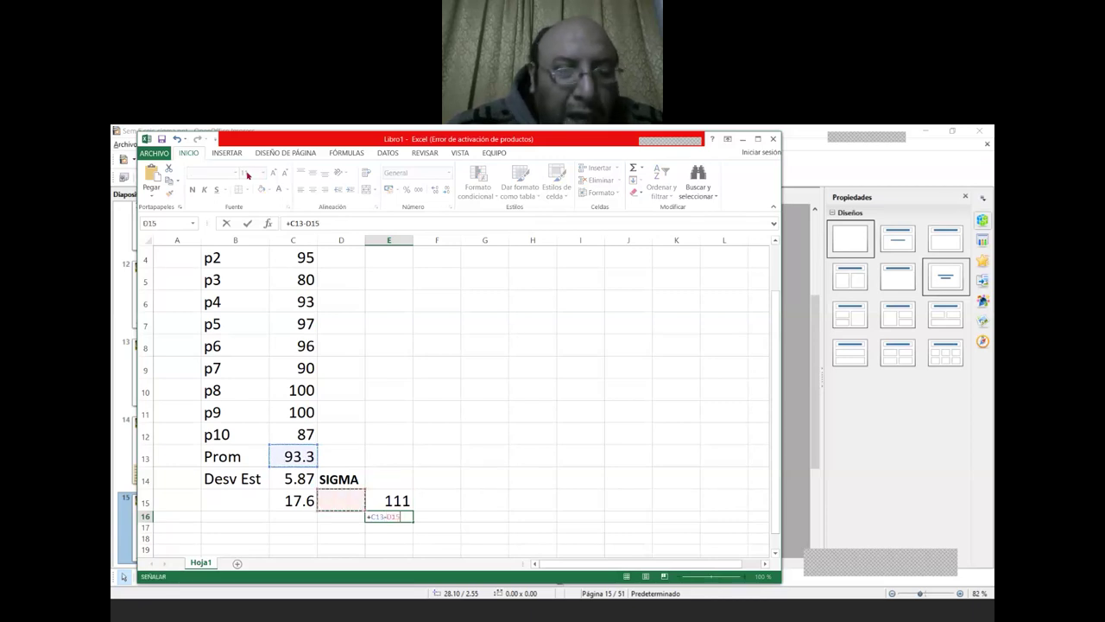
key("Left")
key("Return")
Set the font size of the lower limit in E16 to 22.
key("Up")
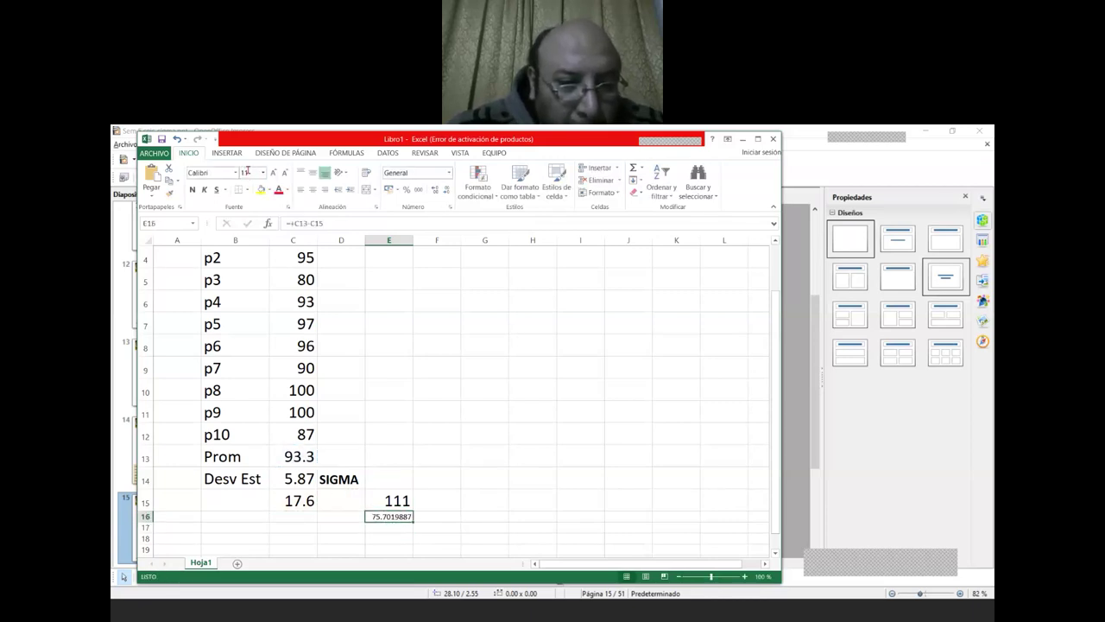
left_click(264, 172)
left_click(246, 283)
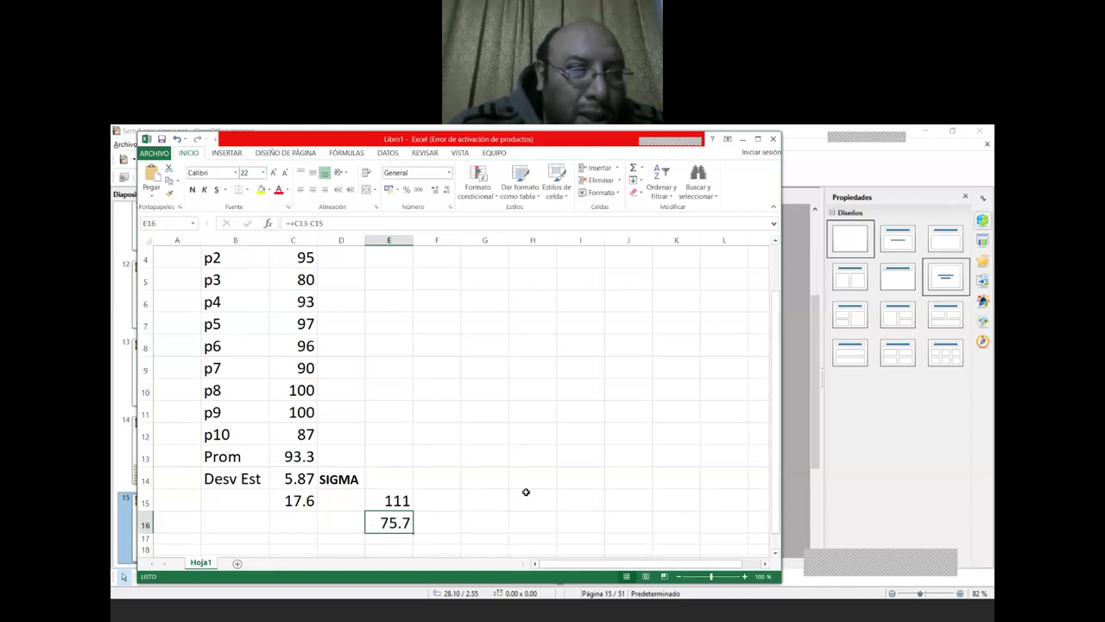
Review the times from P1 to p10 in column C against the limits calculated in E15 and E16.
key("Up")
key("Right")
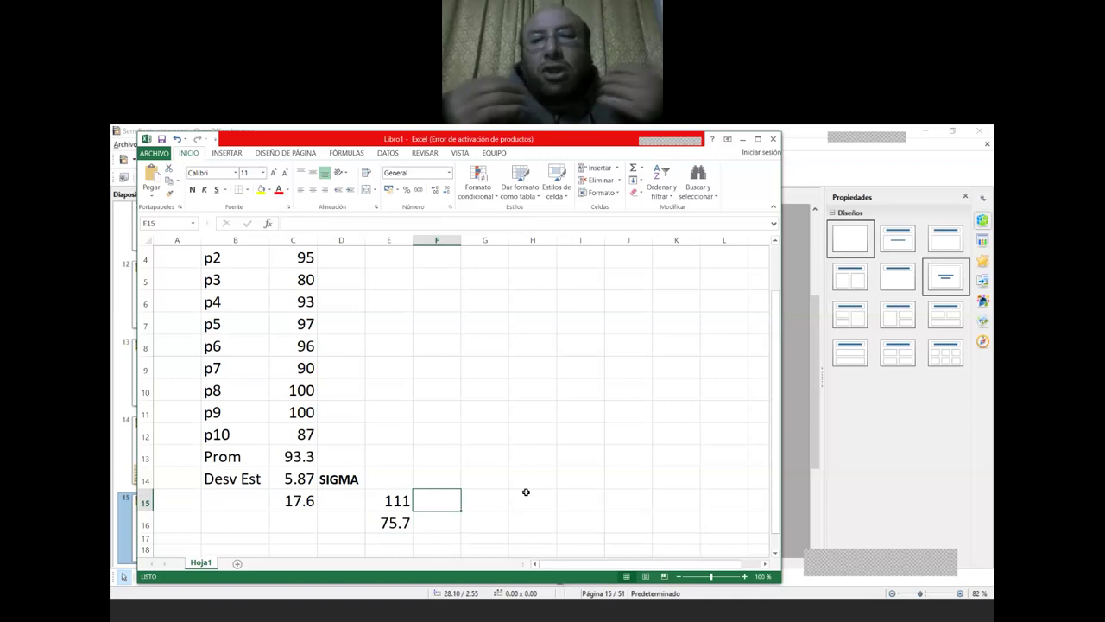
key("Left")
key("Left")
key("Left")
key("Up")
key("Up")
key("Up")
key("Up")
key("Up")
key("Up")
key("Up")
key("Up")
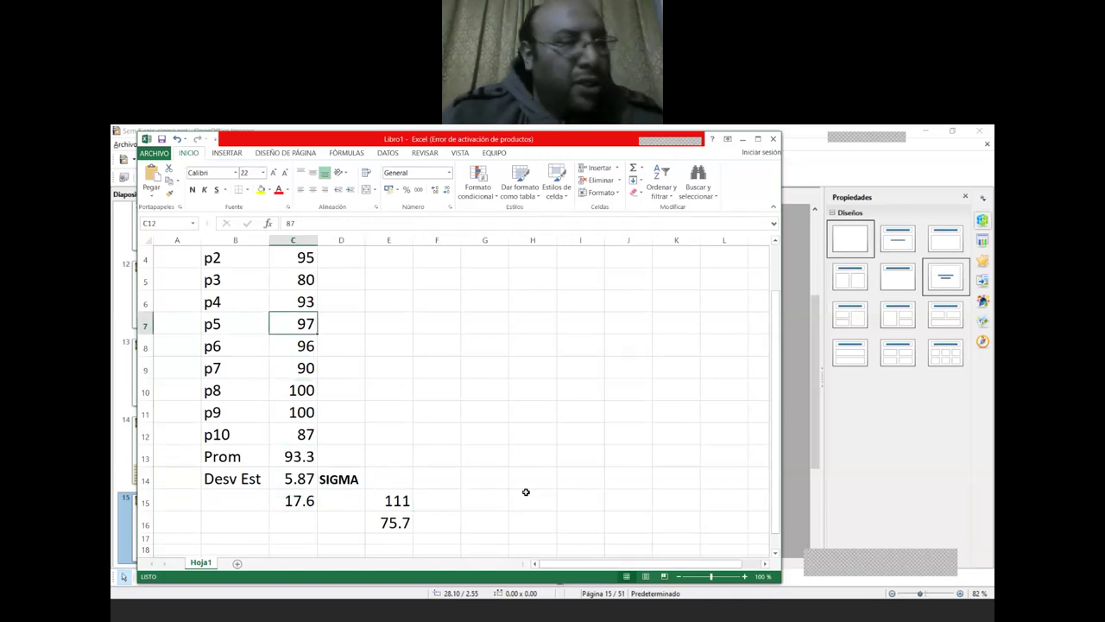
key("Up")
key("Up")
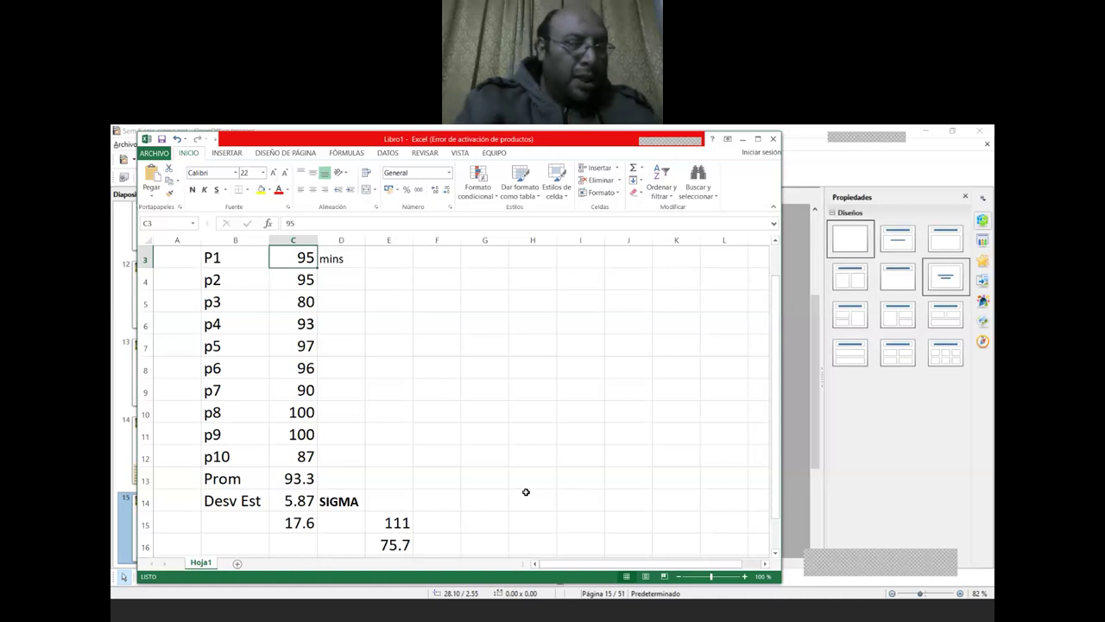
key("Down")
key("Down")
key("Down")
key("Down")
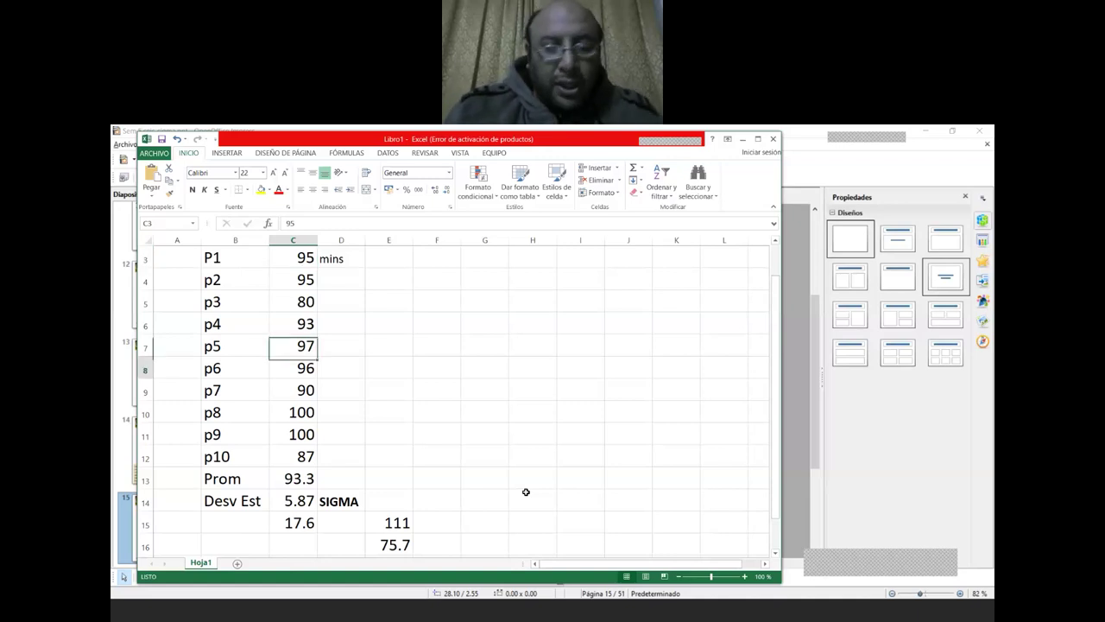
key("Down")
key("Down")
key("Down")
key("Down")
key("Down")
key("Down")
key("Down")
key("Down")
key("Down")
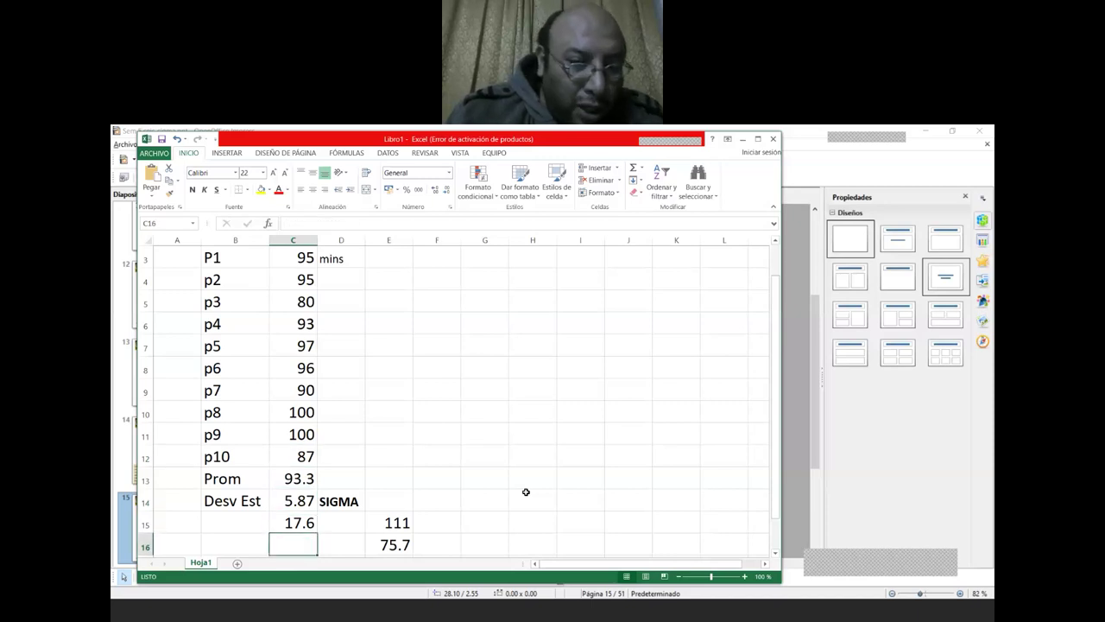
Label the upper limit as LS in D15 and the lower limit as LI in D16.
key("Up")
key("Right")
type("L")
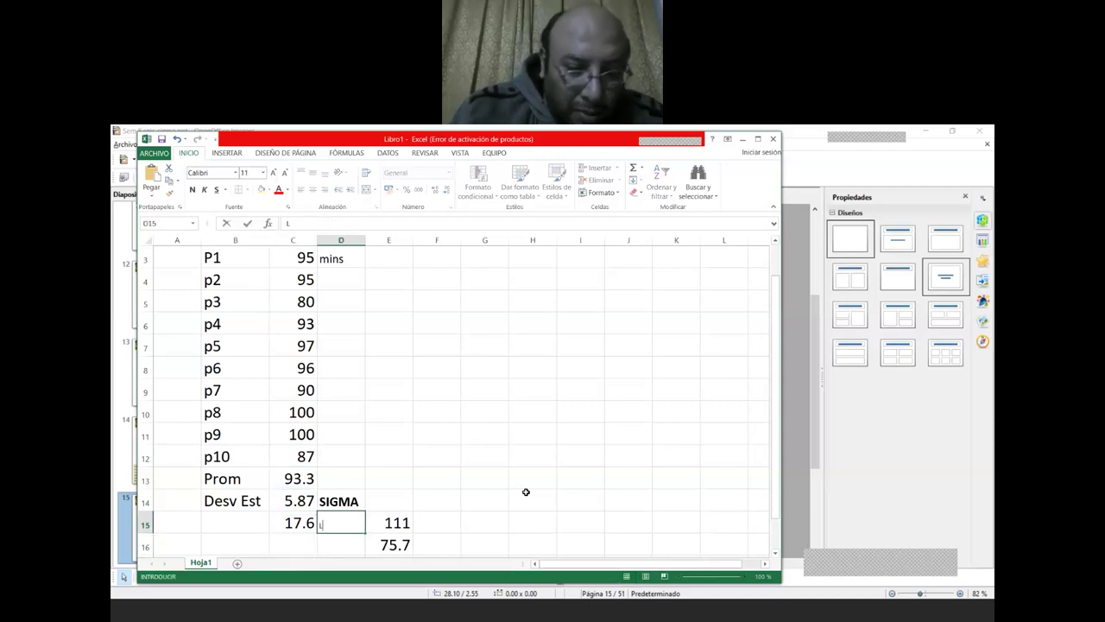
type("s")
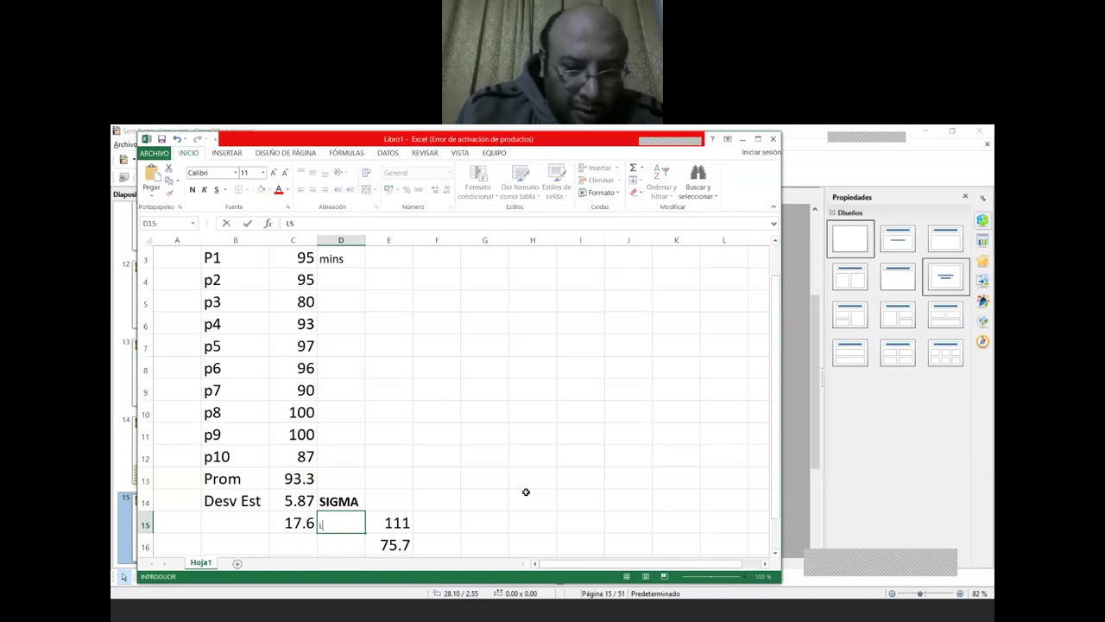
key("Return")
type("Li")
key("Return")
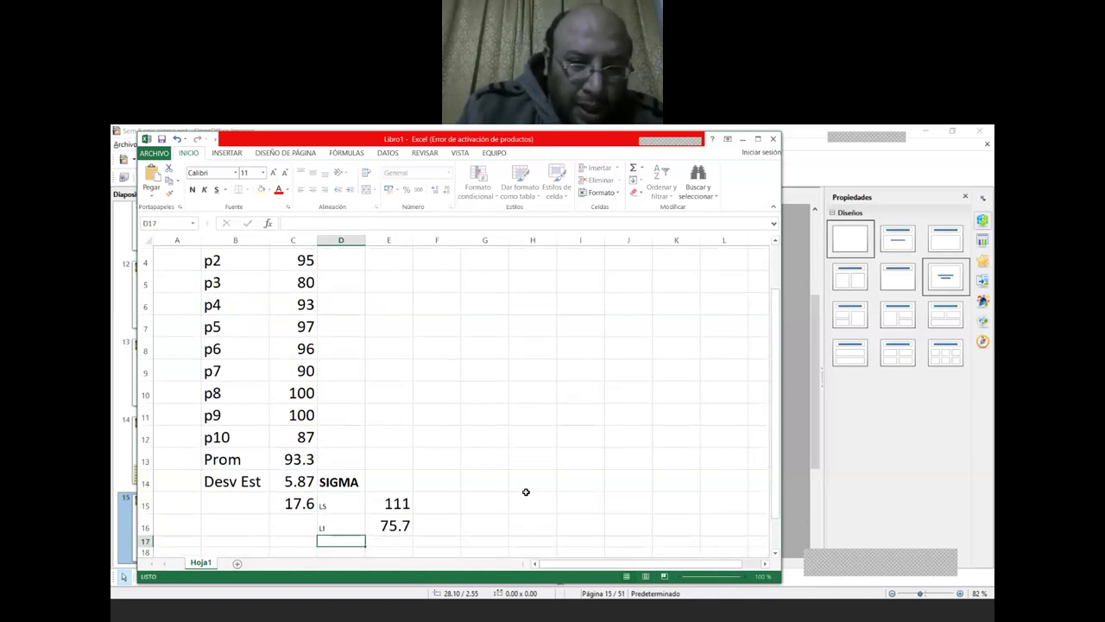